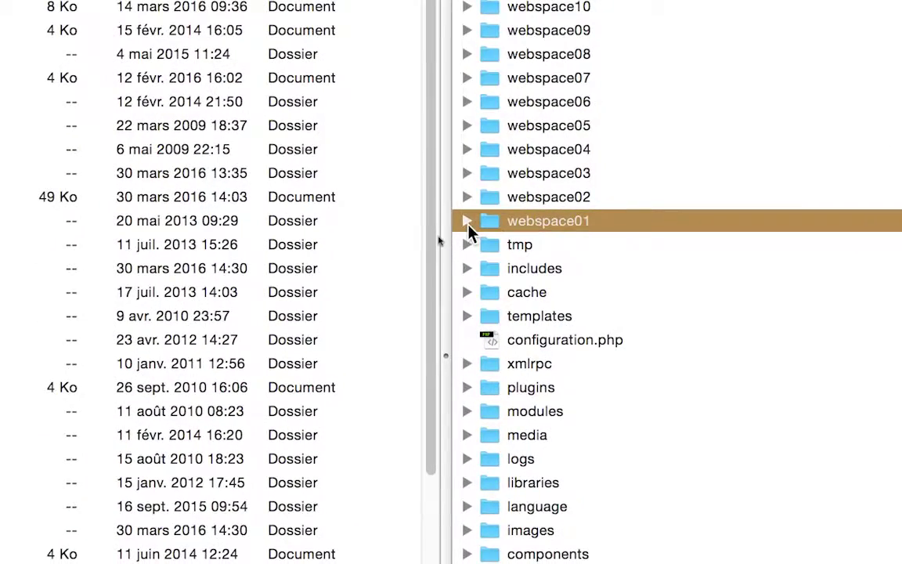
Step: Step through the webspace folders in Transmit's remote www folder and select webspace12
key("Up")
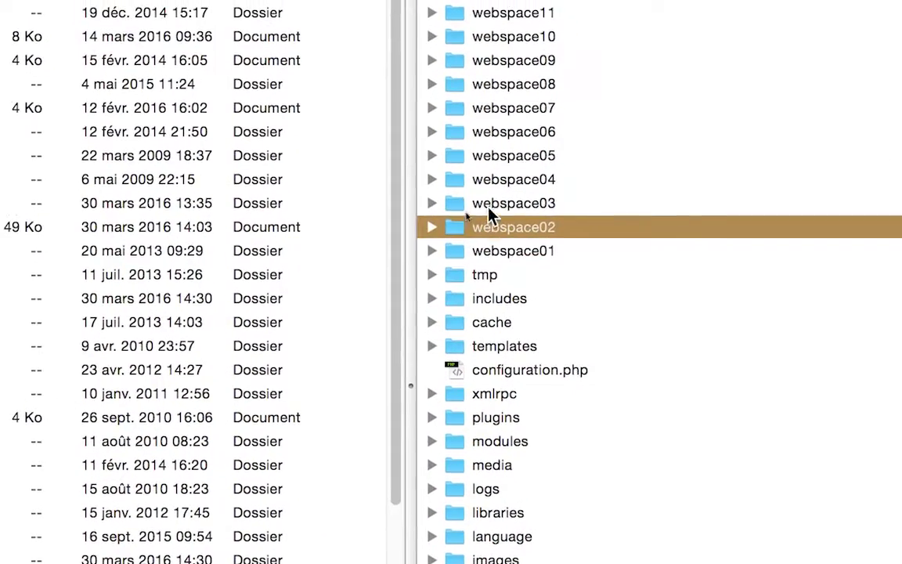
key("Up")
key("Down")
key("Down")
key("Up")
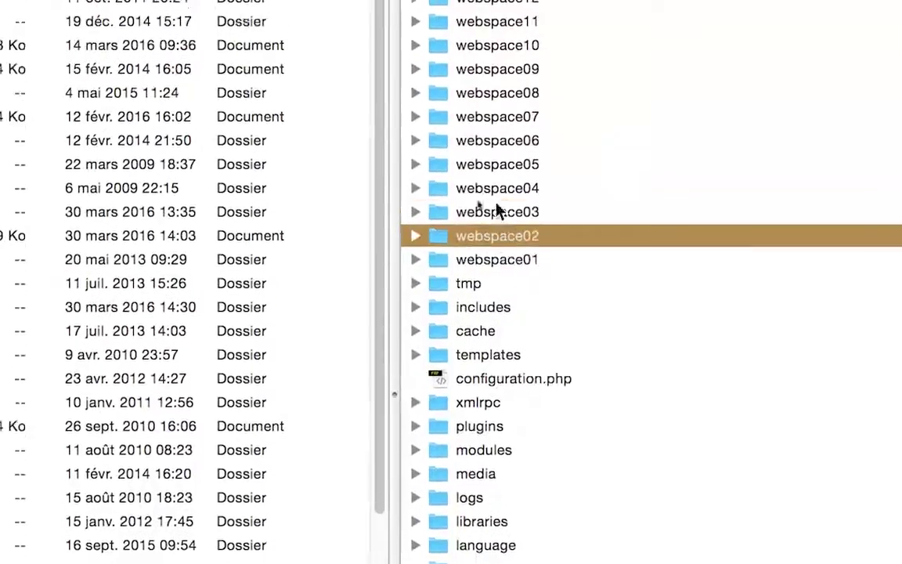
left_click(495, 182)
left_click(488, 132)
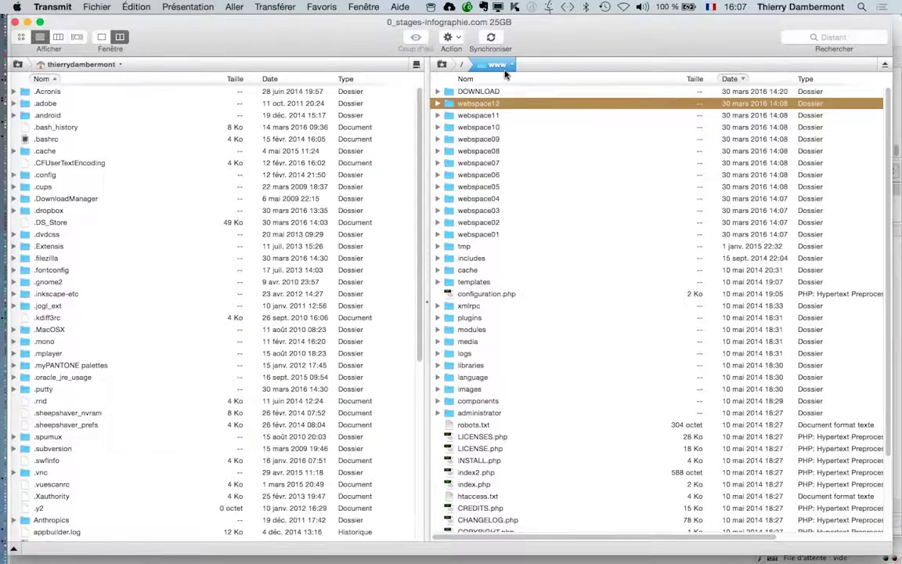
Step: Check FileZilla's interrupted connection, then switch to the OVH FTP - SSH user list in Firefox
left_click(28, 22)
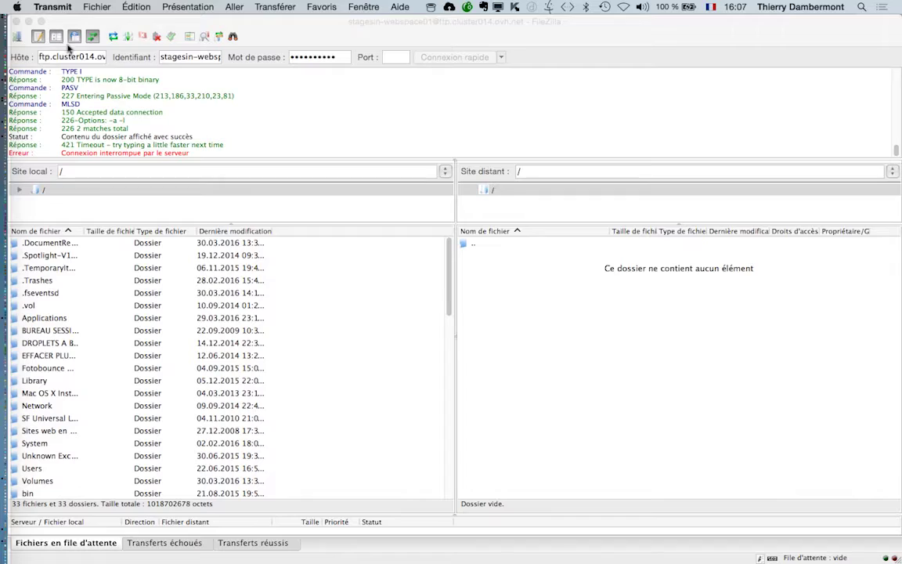
key("super+Tab")
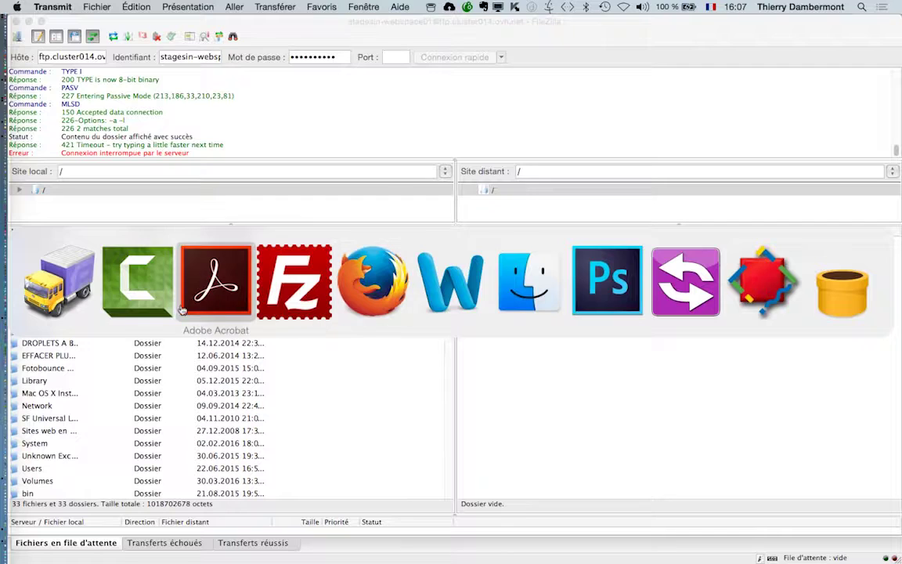
left_click(81, 297)
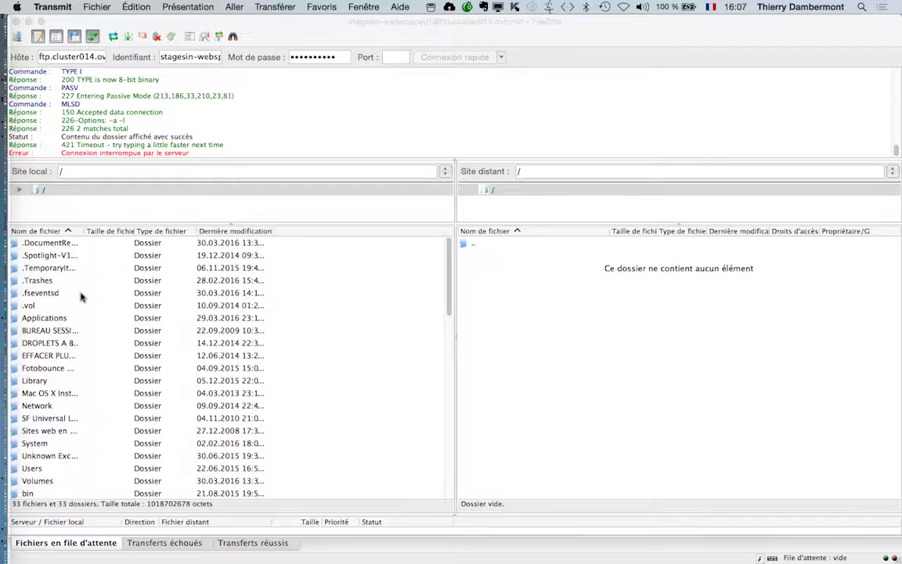
key("super+Tab")
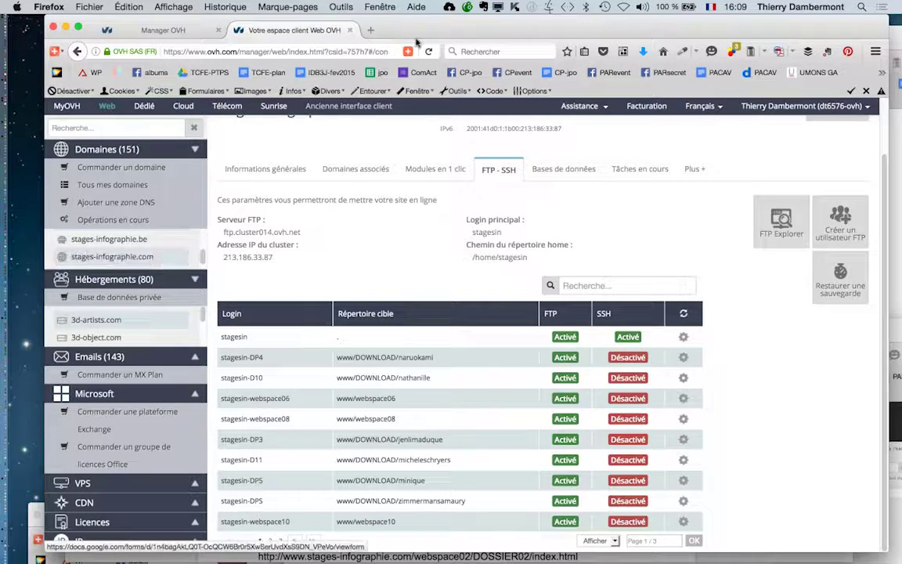
Step: Open stages-infographie.com and review its Zone DNS, Gestion DNS, Redirection, GLUE and Tâches récentes tabs
left_click_drag(417, 30, 410, 30)
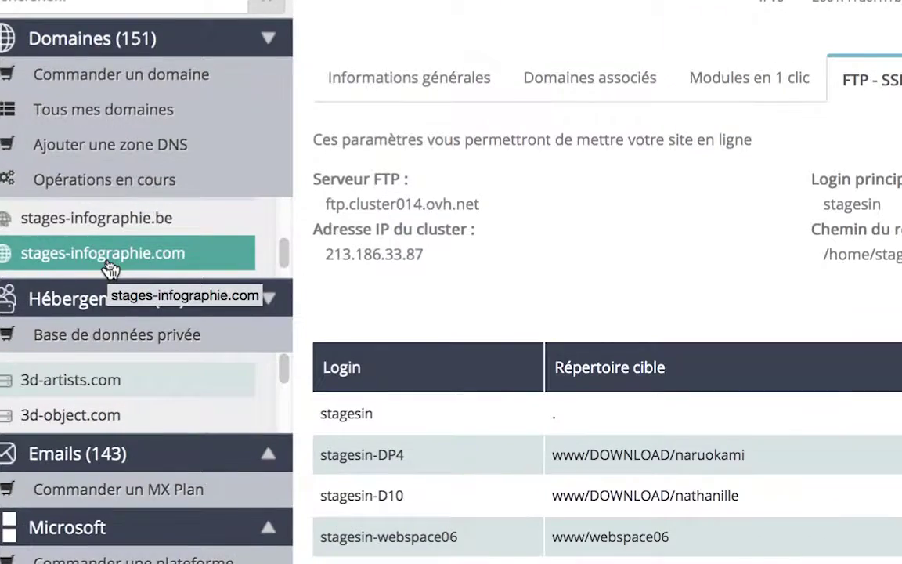
left_click(108, 265)
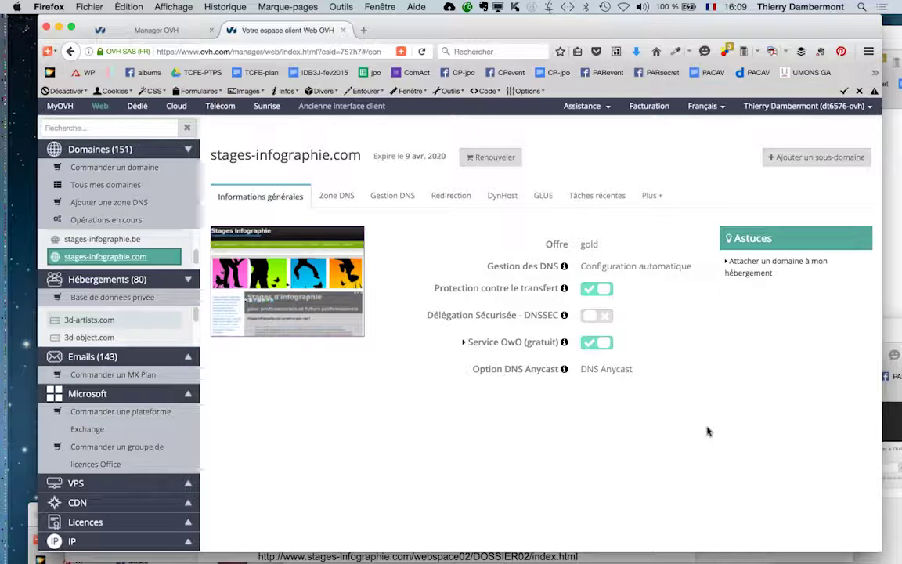
left_click(337, 196)
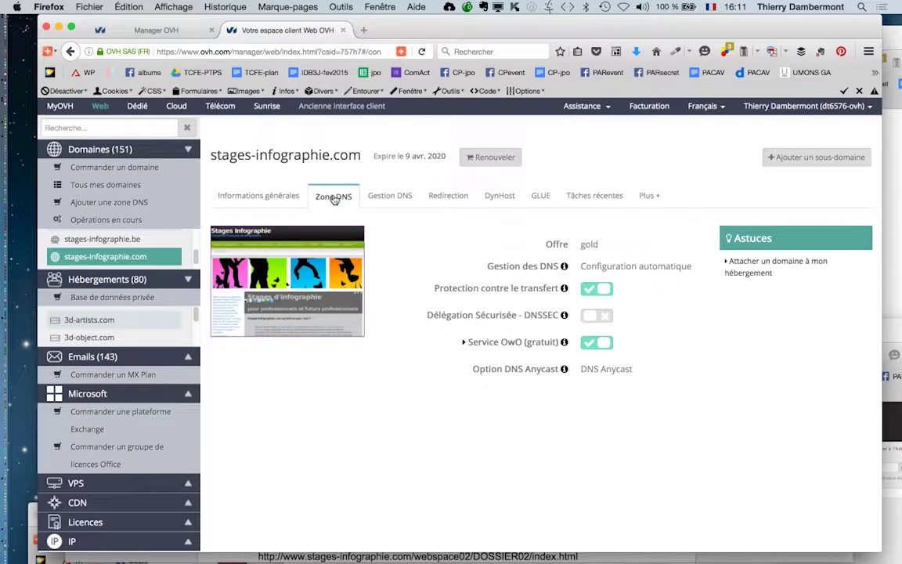
left_click(390, 196)
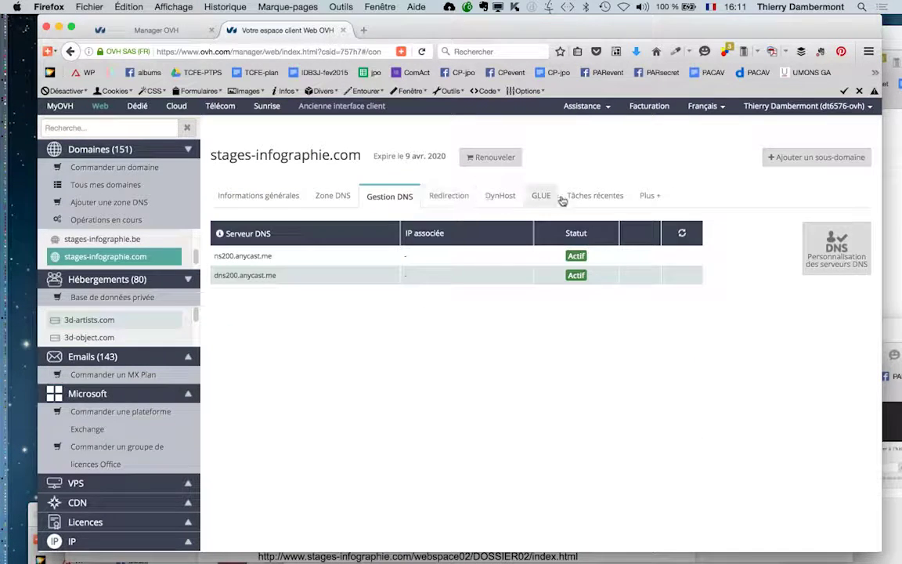
left_click(449, 197)
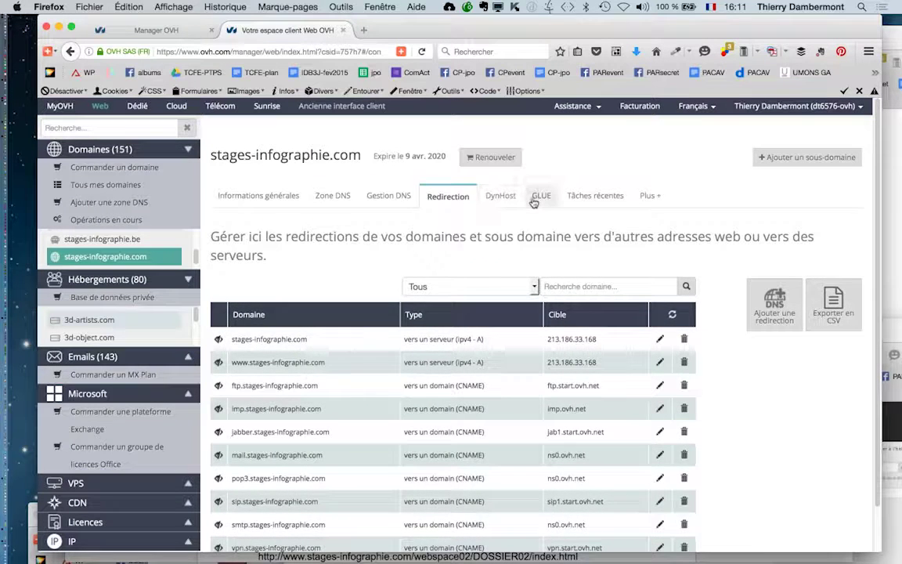
left_click(537, 196)
left_click(594, 196)
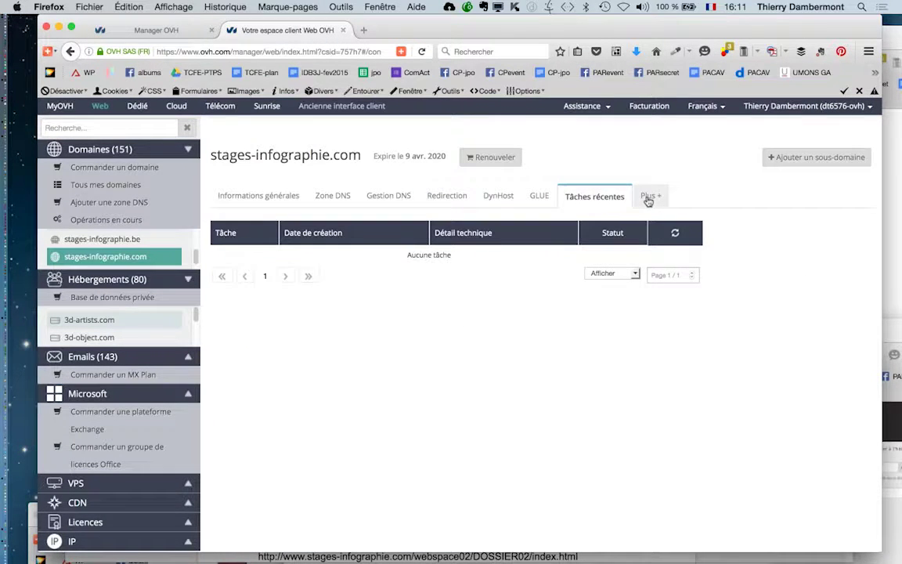
left_click(648, 197)
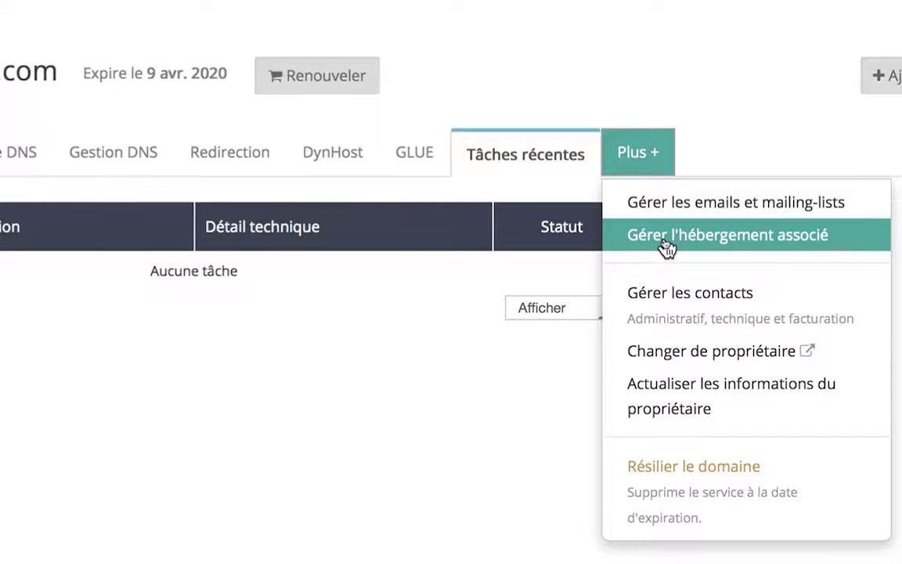
Step: Go to the hosting linked to stages-infographie.com and list its FTP users under FTP - SSH
left_click(665, 243)
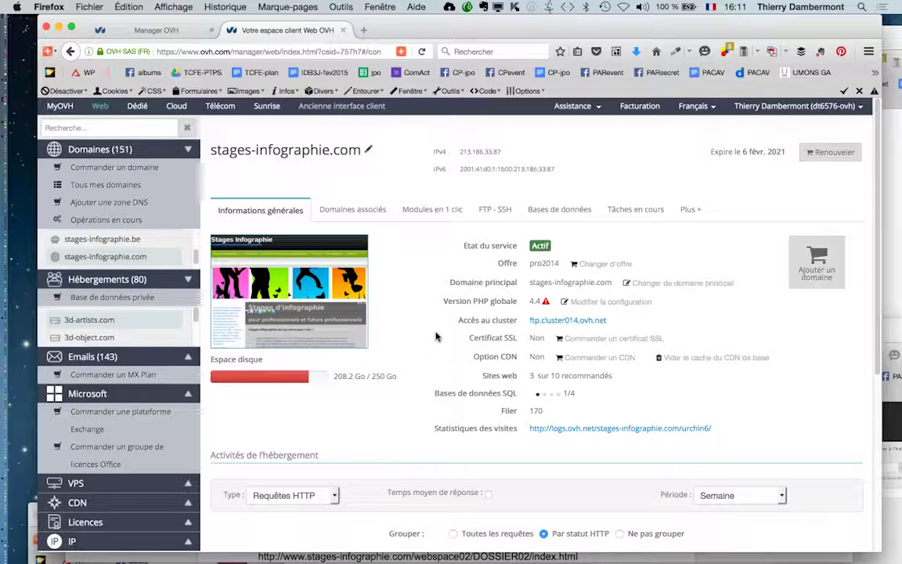
scroll(438, 327, "down", 1)
scroll(438, 327, "down", 2)
scroll(438, 325, "down", 1)
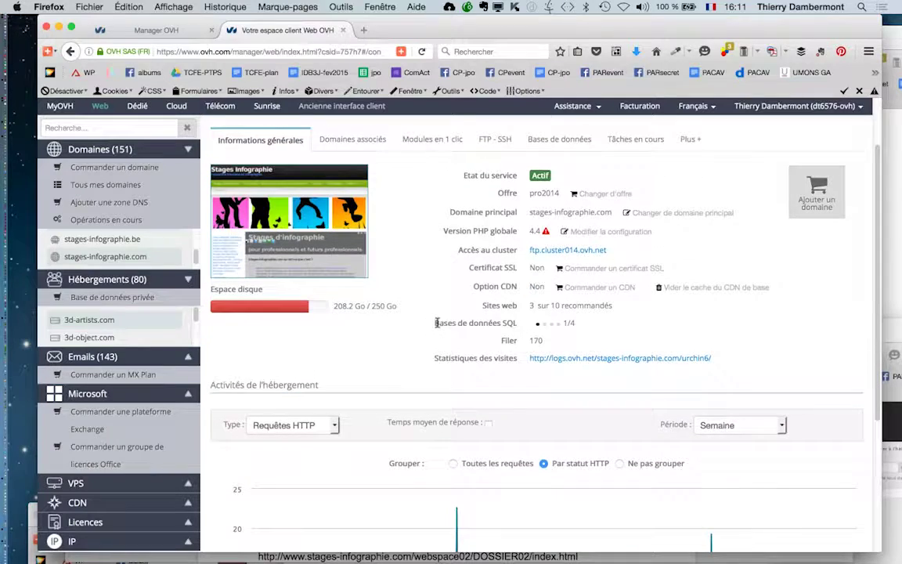
scroll(438, 323, "down", 1)
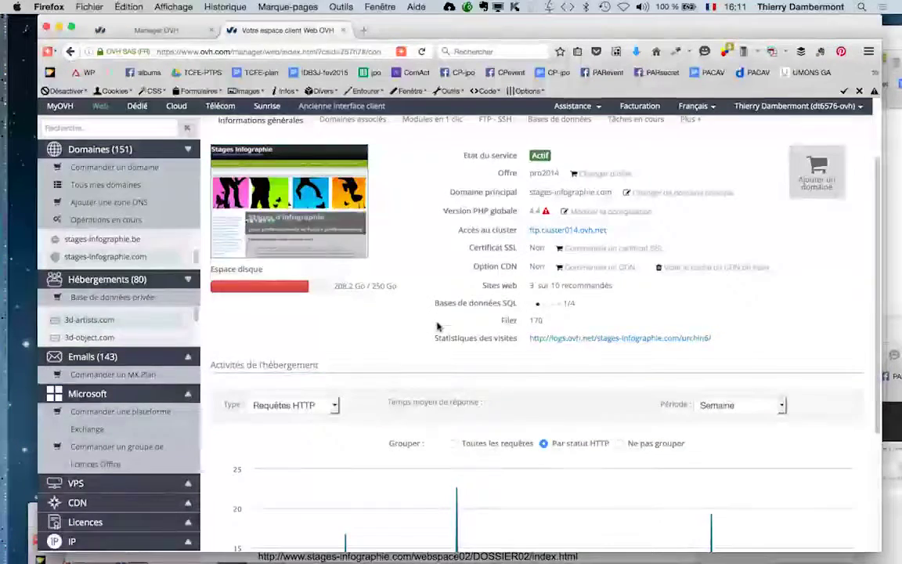
scroll(438, 328, "up", 2)
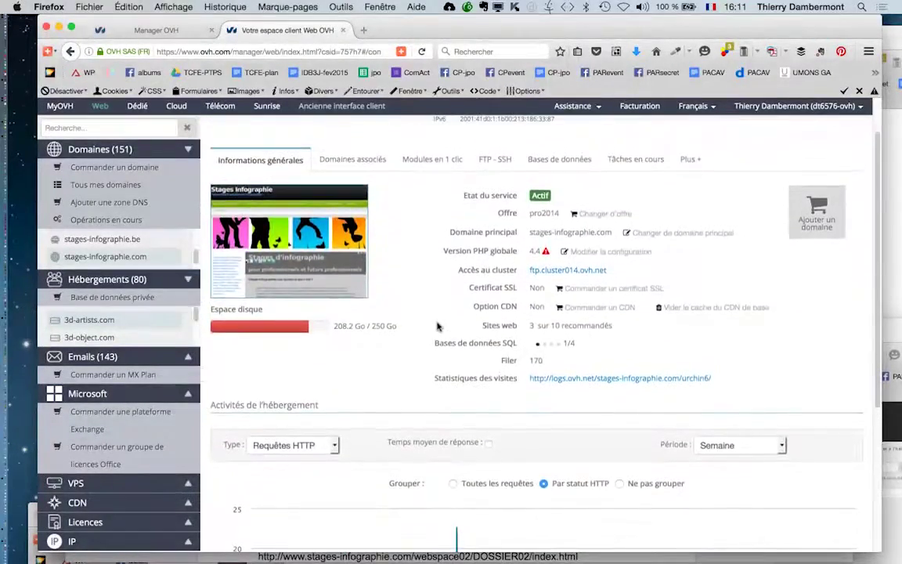
scroll(438, 327, "up", 2)
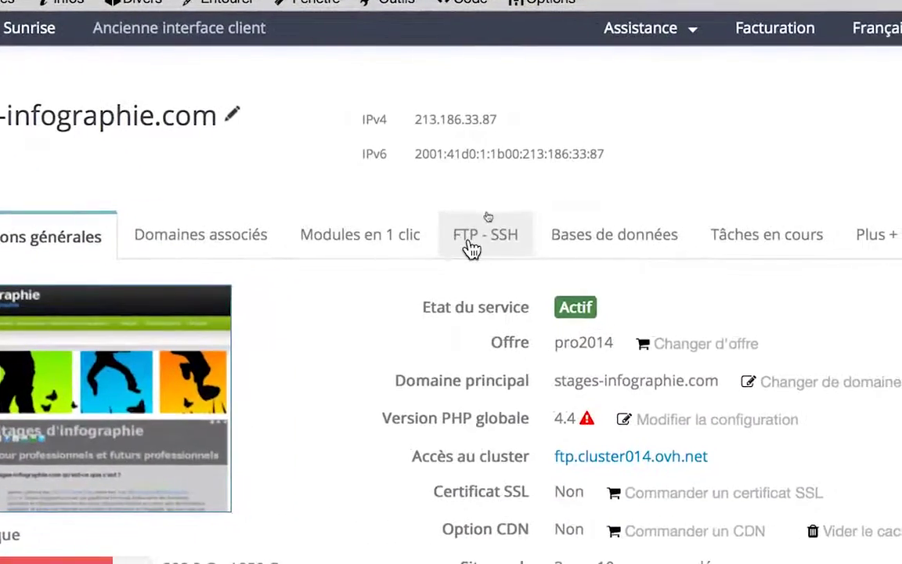
left_click(470, 249)
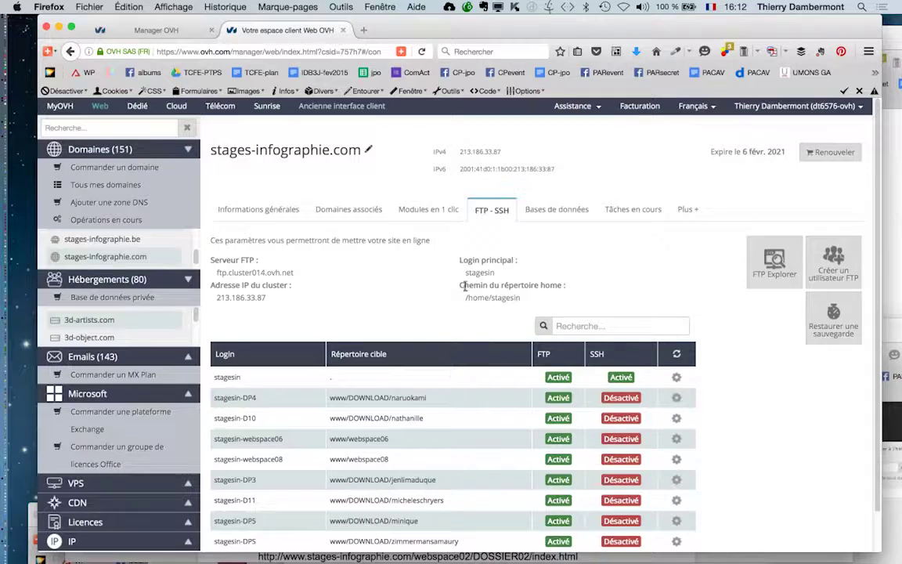
scroll(451, 371, "down", 1)
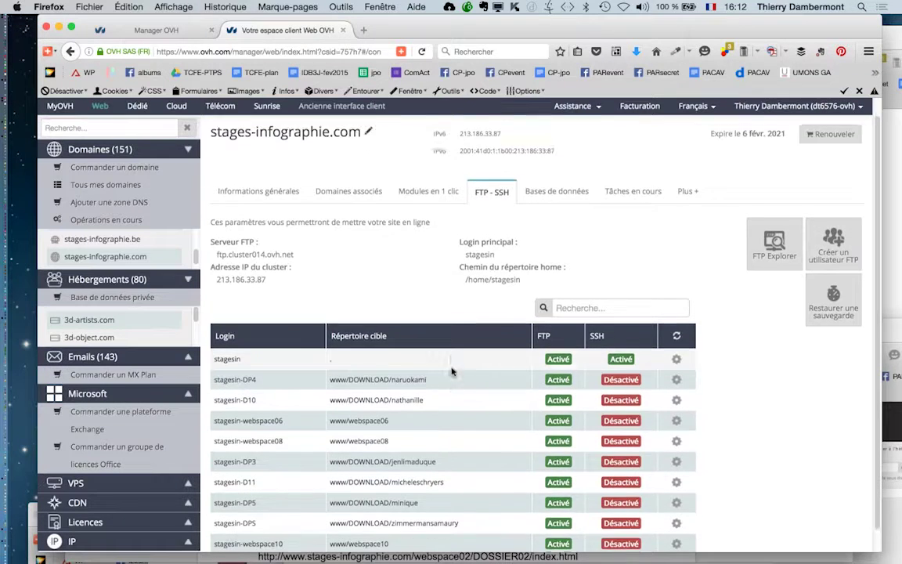
scroll(451, 370, "down", 1)
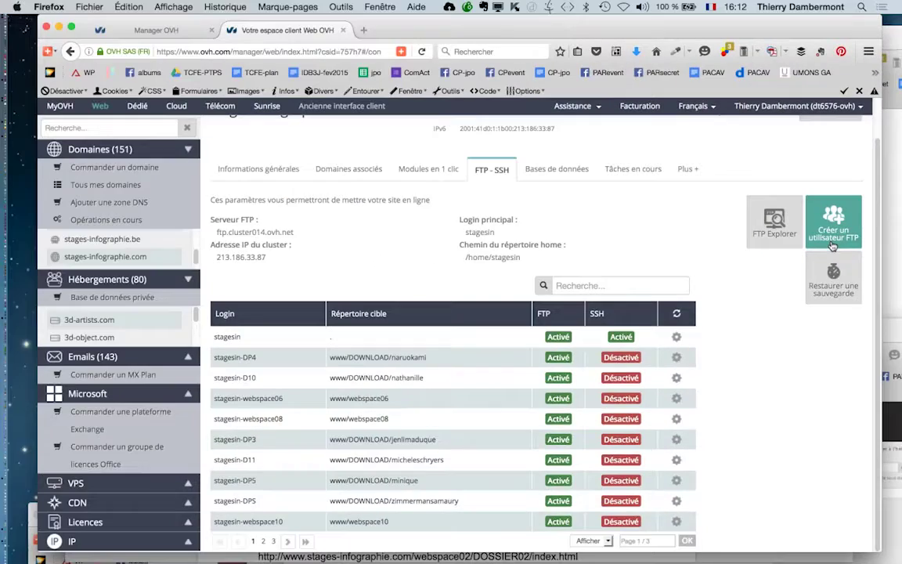
Step: Start creating a new FTP user and check the webspace folder names in Transmit
left_click(833, 246)
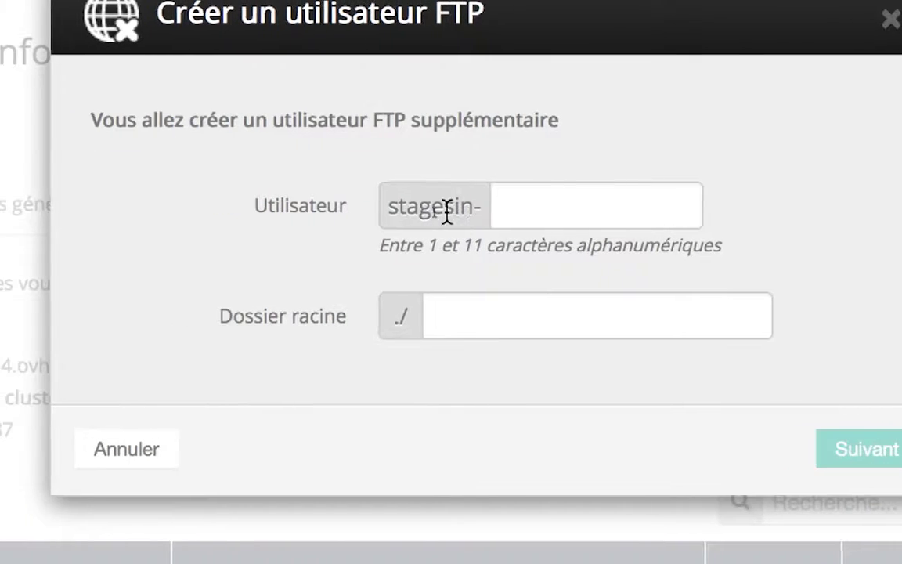
left_click(465, 210)
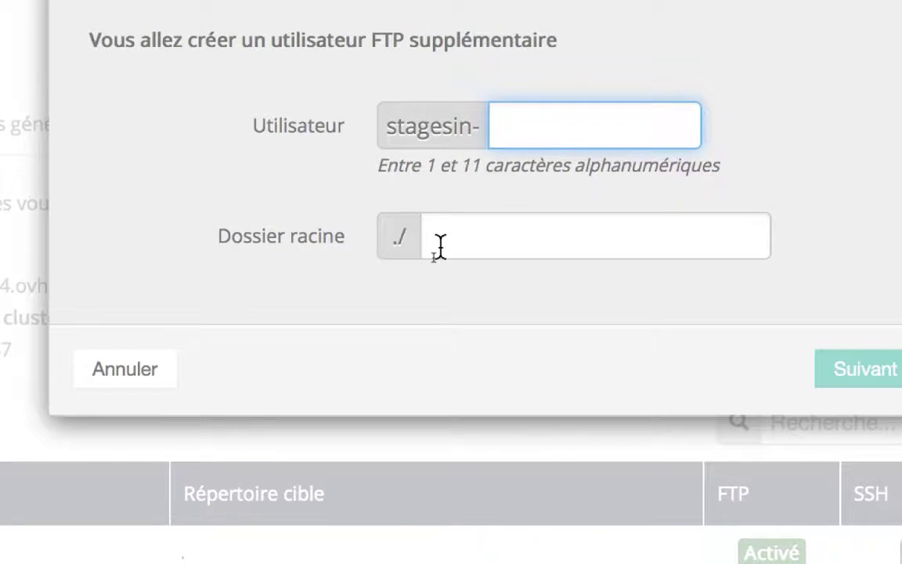
left_click(439, 245)
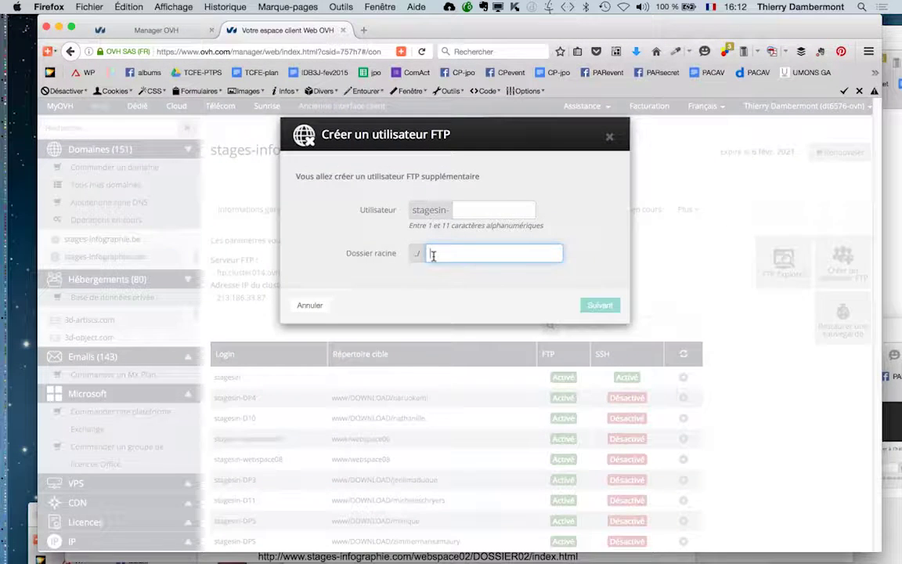
key("super+Tab")
left_click(216, 259)
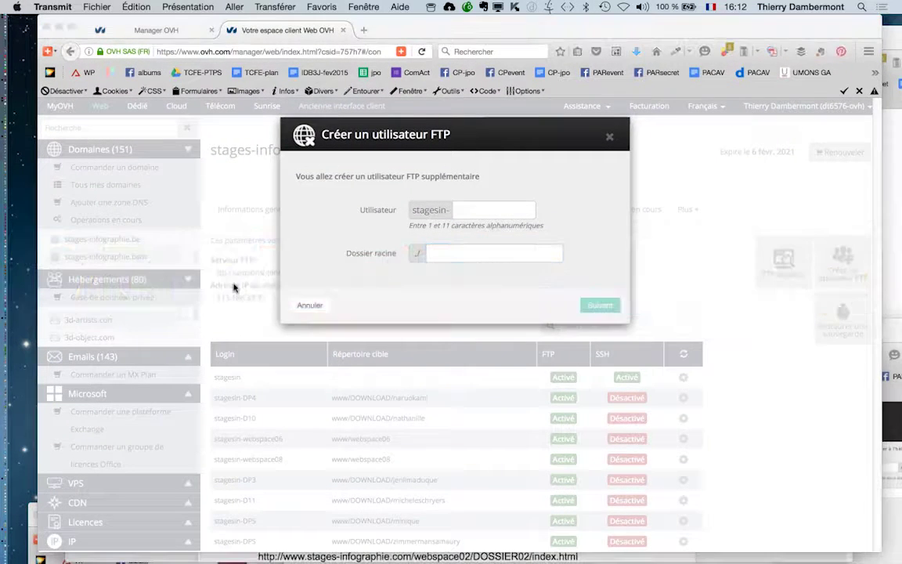
left_click(364, 7)
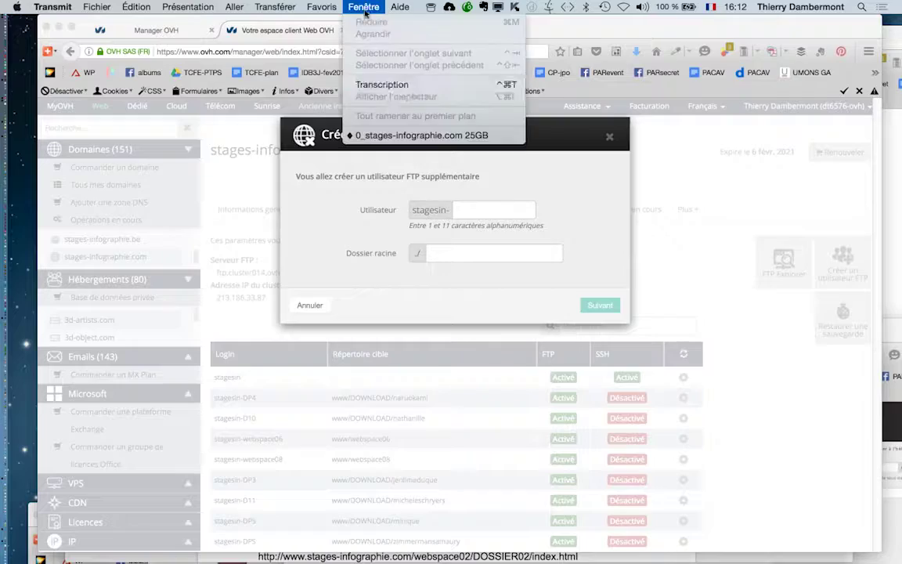
left_click(407, 135)
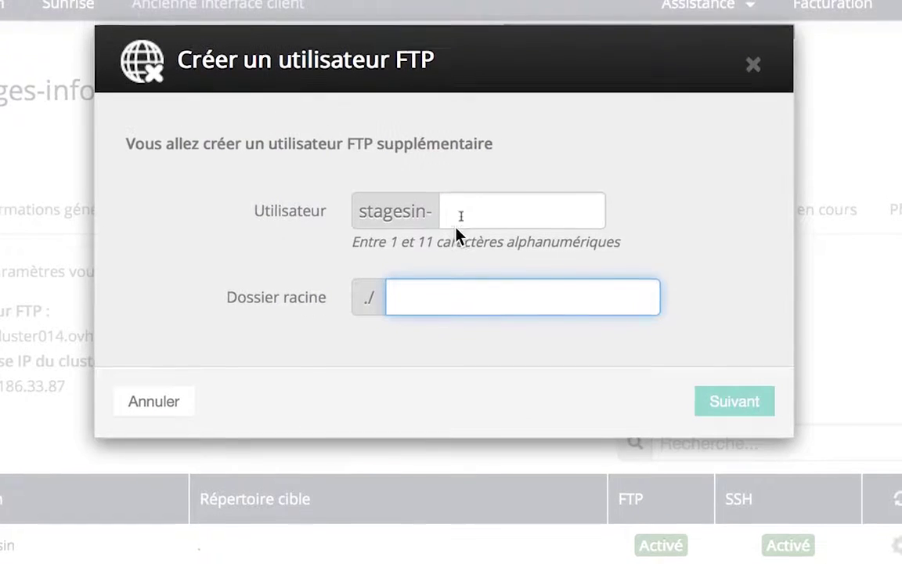
Step: Enter user brol with root folder www/webspace12, begin the password, then cancel the dialog
left_click(457, 220)
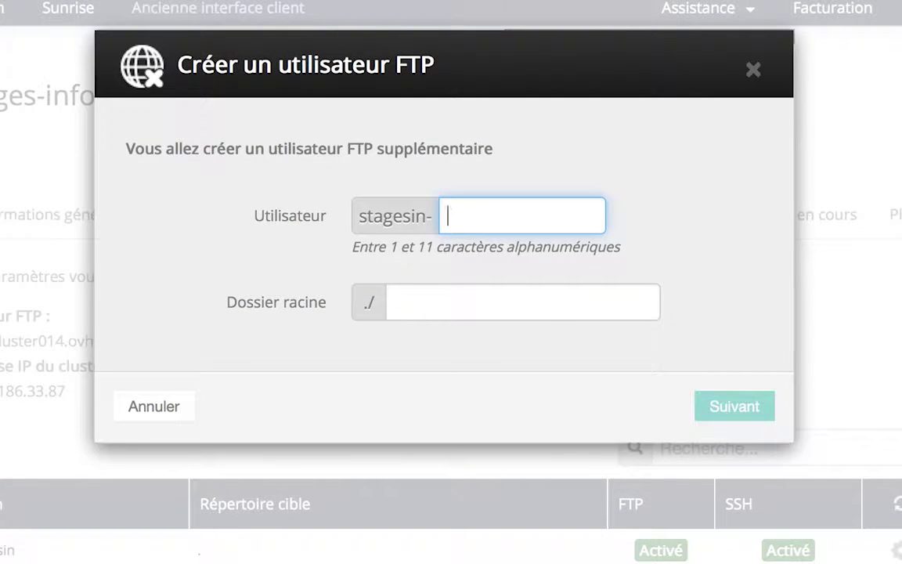
type("brol")
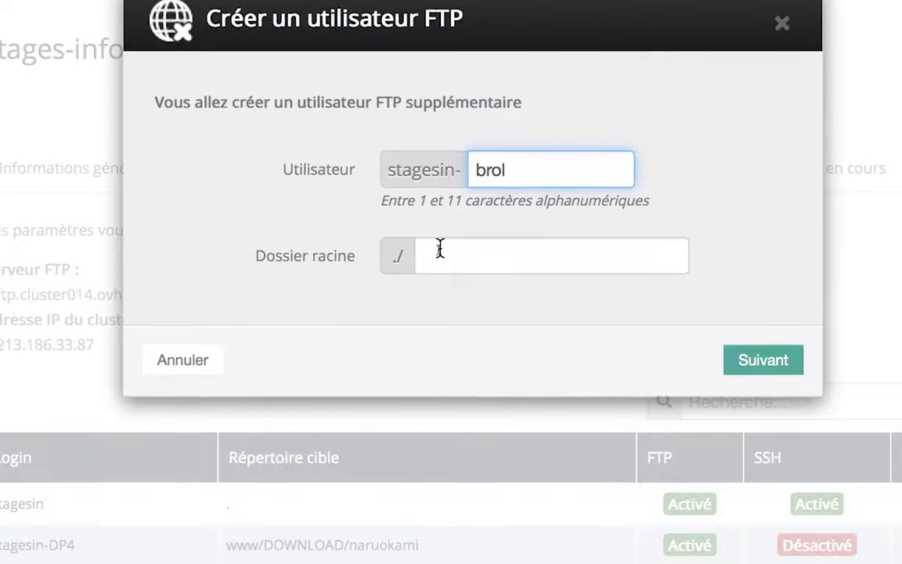
left_click(440, 249)
type("www")
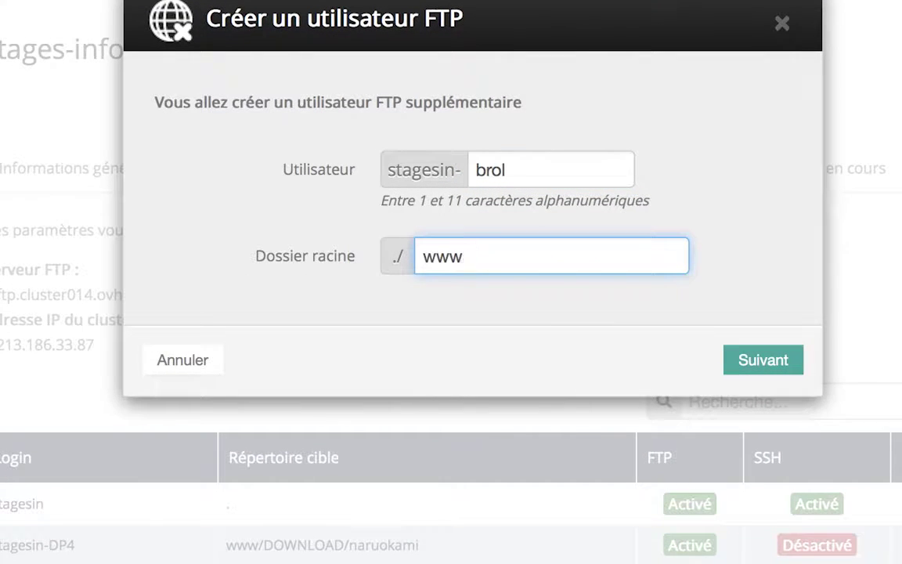
type("/w")
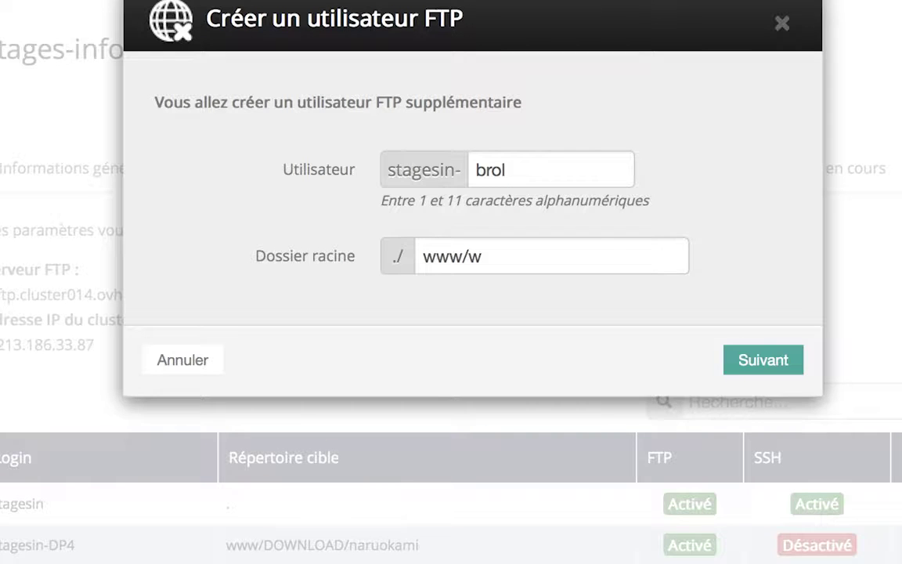
left_click(459, 253)
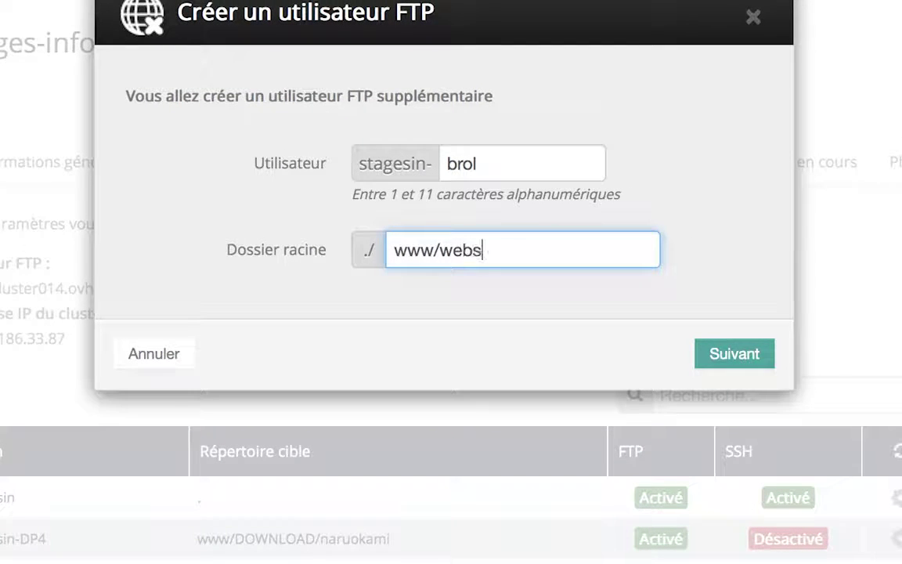
type("pace12")
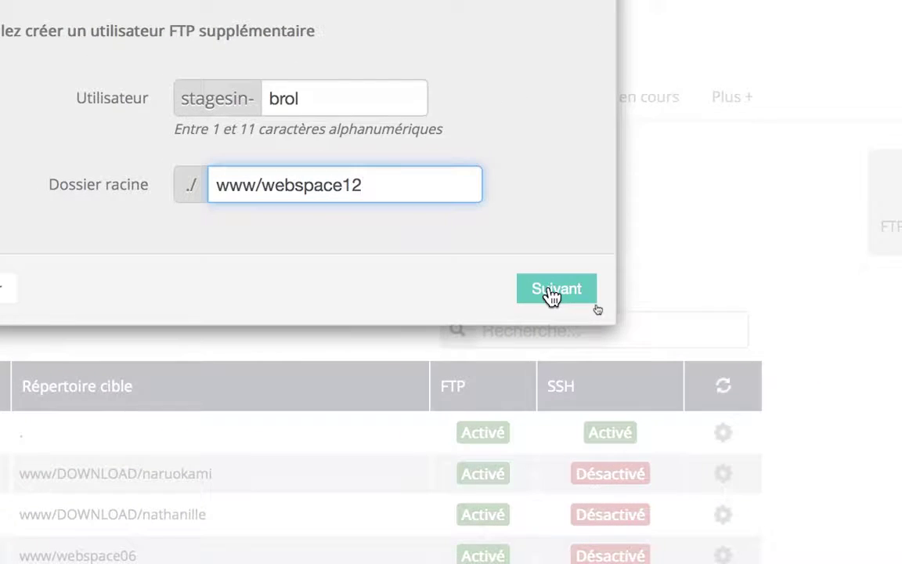
left_click(553, 296)
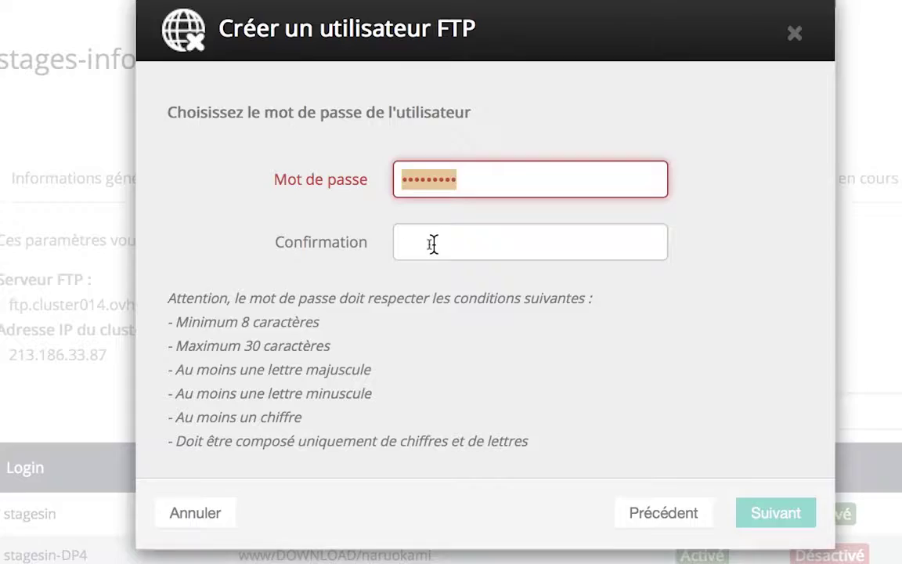
left_click(407, 287)
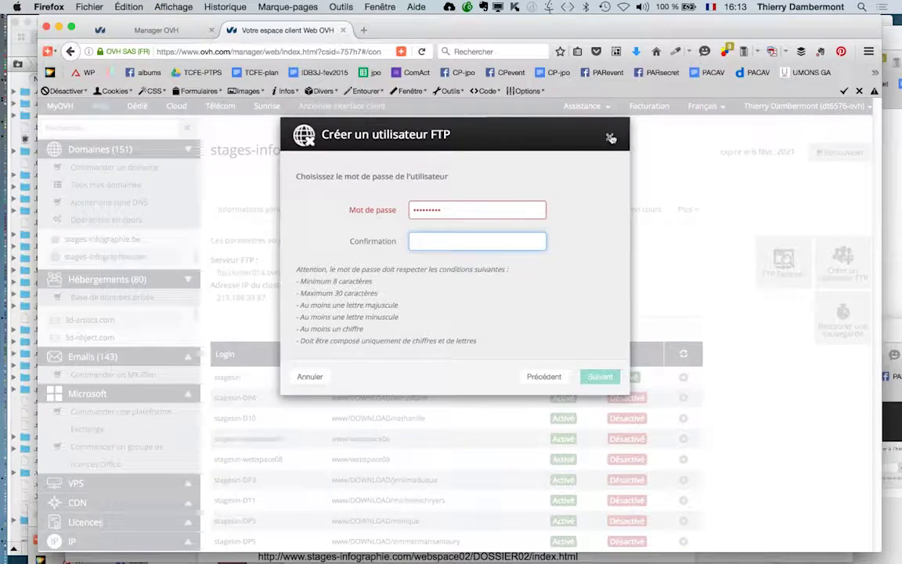
left_click(611, 137)
scroll(429, 470, "down", 2)
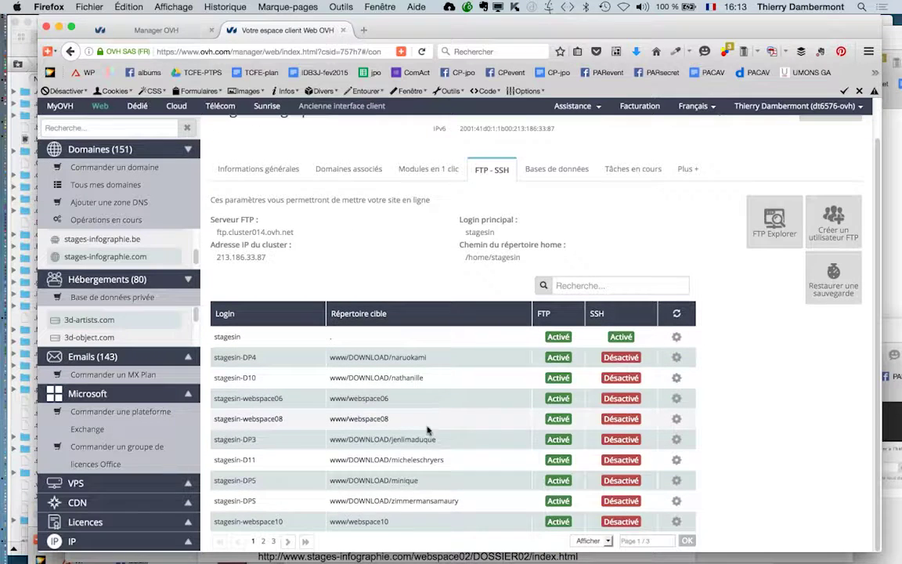
Step: Go to page 3 of the FTP user list and open stagesin-webspace02's gear menu
left_click(273, 542)
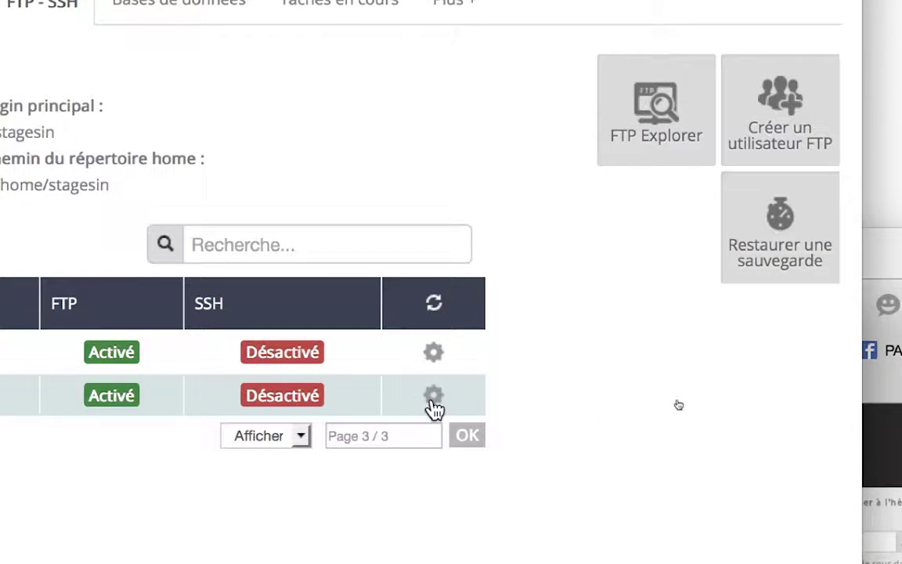
left_click(434, 398)
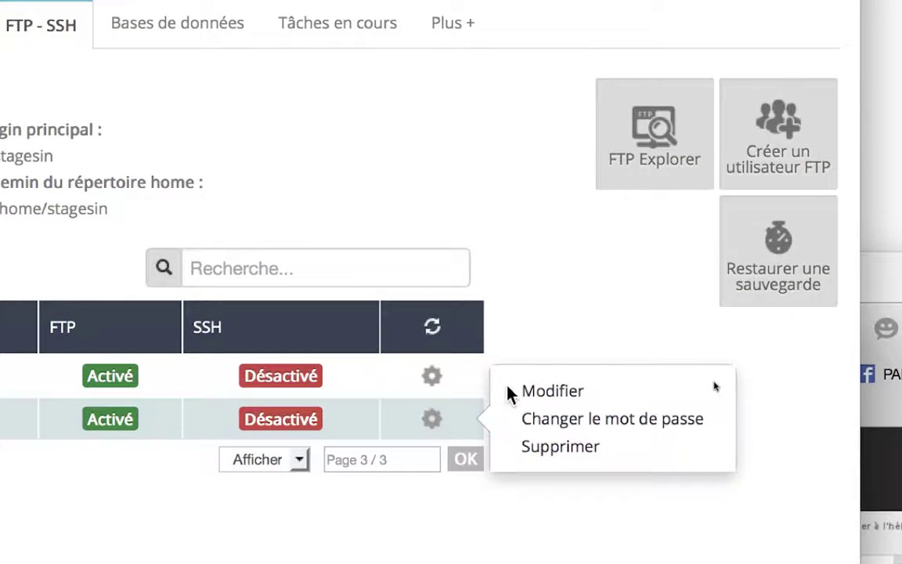
Step: Inspect stagesin-webspace02's settings (root www/webspace02, SSH disabled) and close without changes
left_click(523, 395)
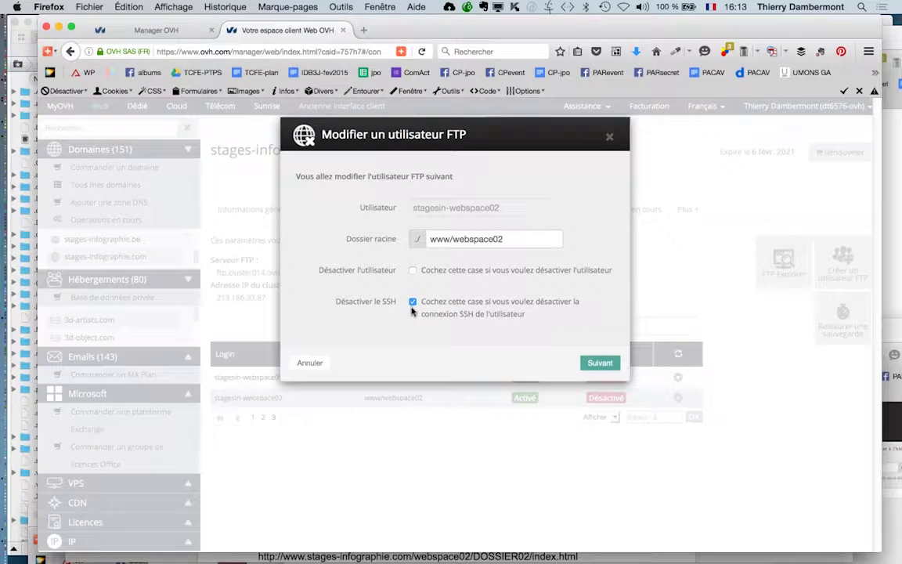
left_click(609, 139)
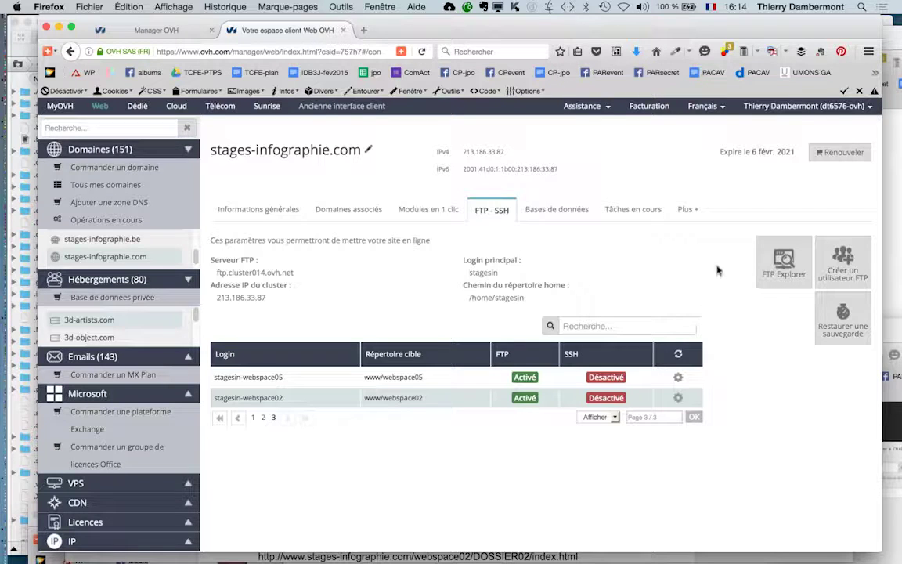
Step: Switch back to Firefox and open the TCFE-plan Google Doc in a new tab
key("super+Tab")
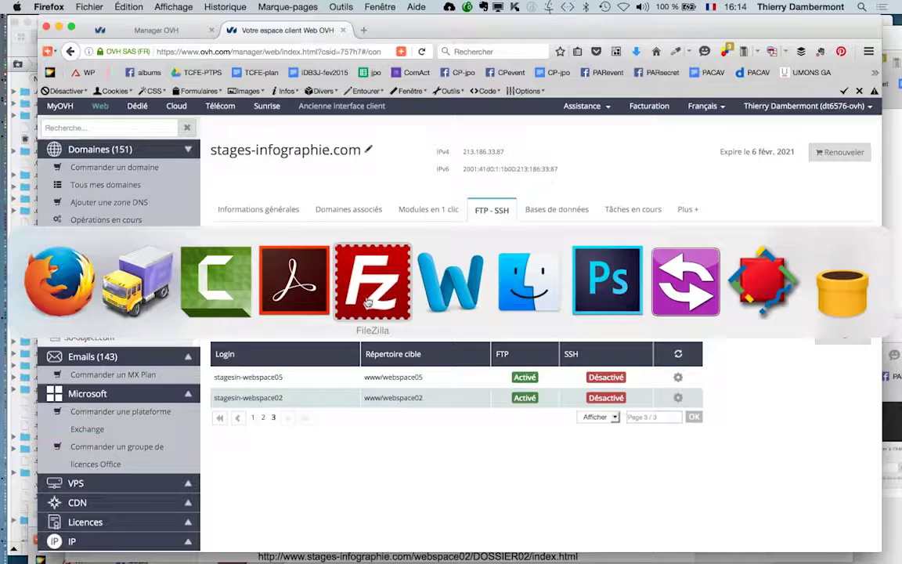
left_click(67, 255)
left_click(380, 6)
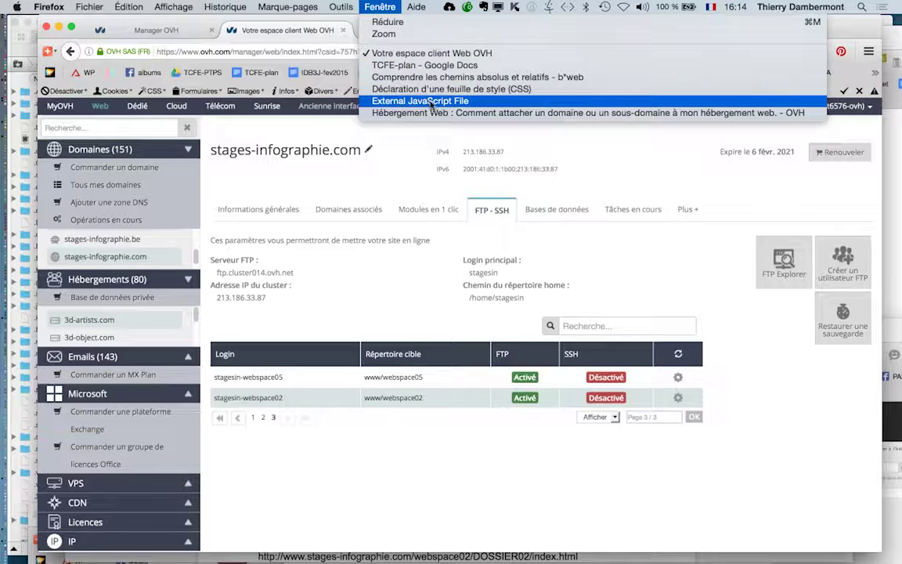
left_click(619, 318)
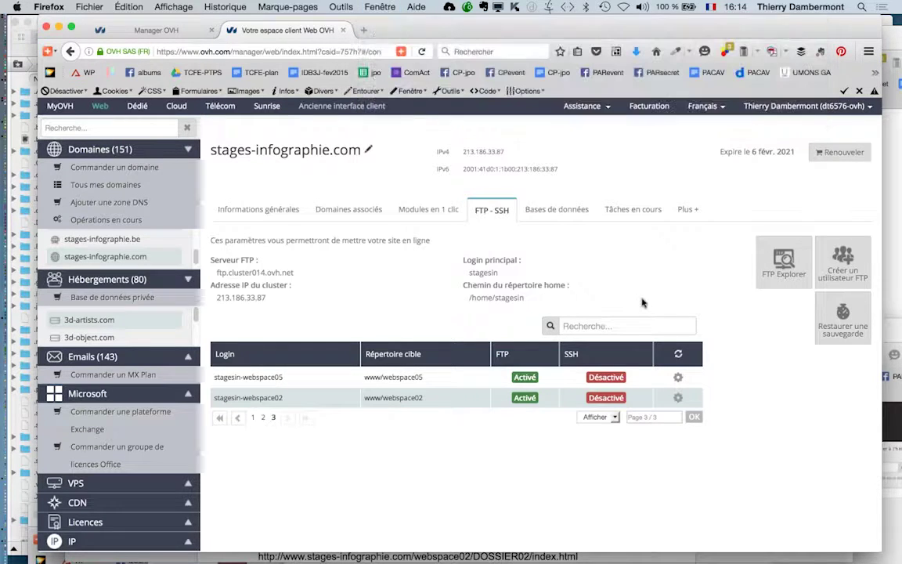
left_click(363, 30)
left_click(271, 73)
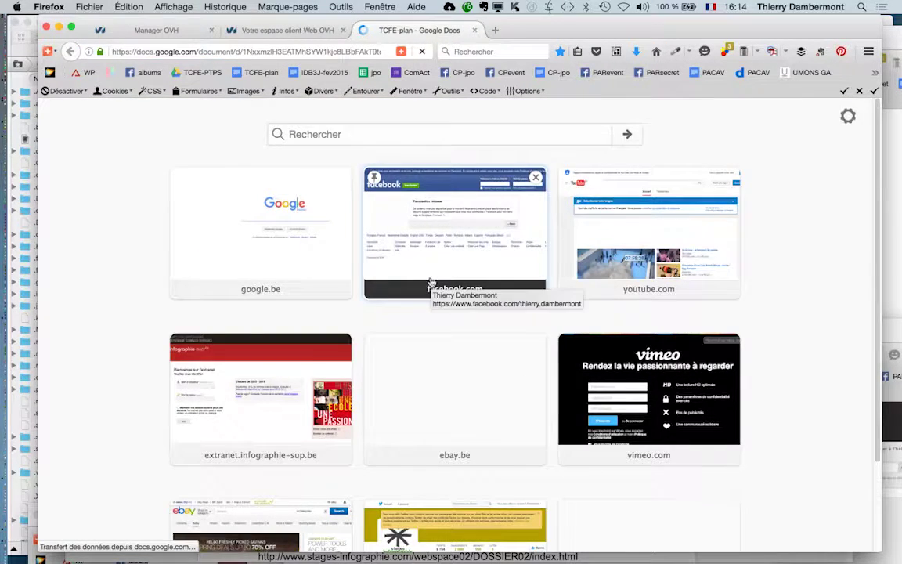
Step: Scroll to the SERVEUR - IDENTIFIANT list and select server address ftp.cluster014.ovh.net
scroll(449, 356, "down", 2)
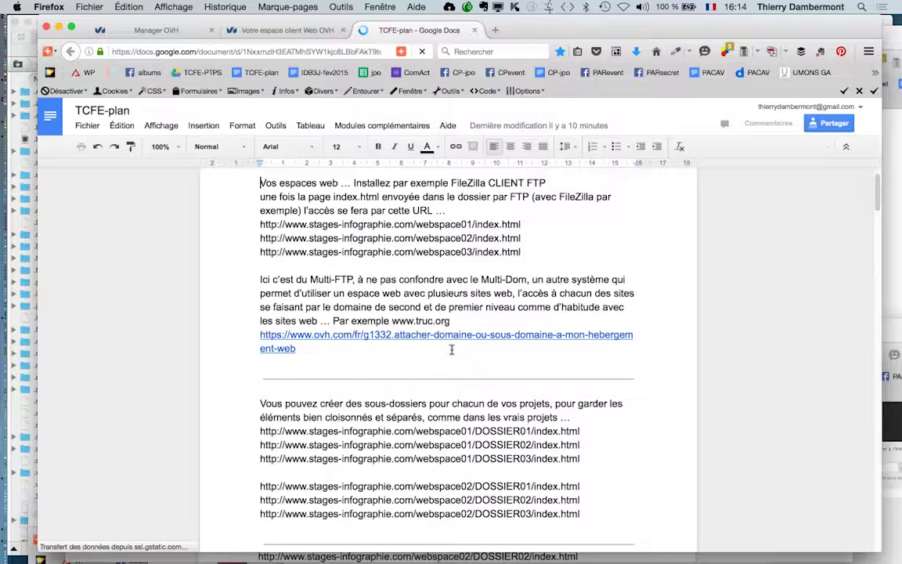
scroll(451, 349, "down", 10)
scroll(451, 349, "down", 2)
scroll(452, 345, "down", 2)
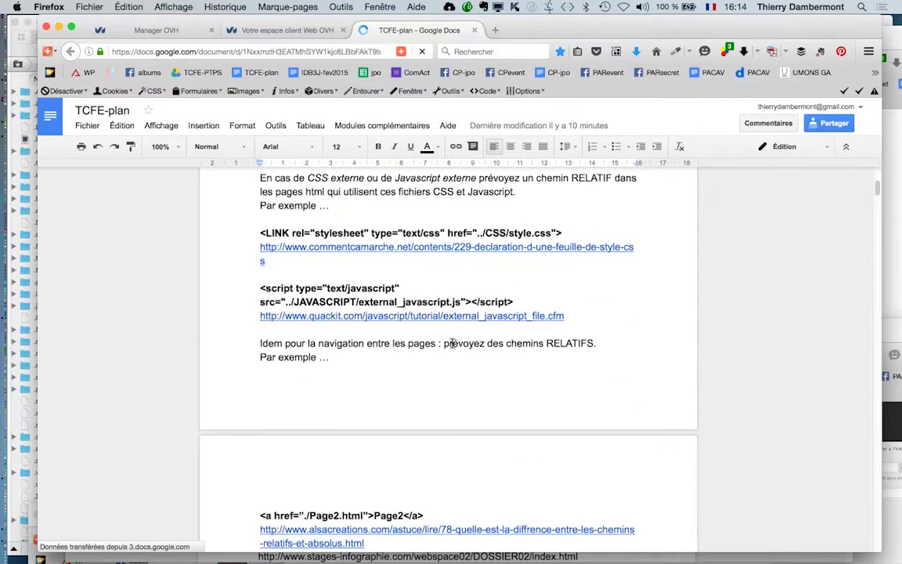
scroll(452, 343, "down", 7)
scroll(448, 340, "down", 4)
scroll(442, 337, "down", 2)
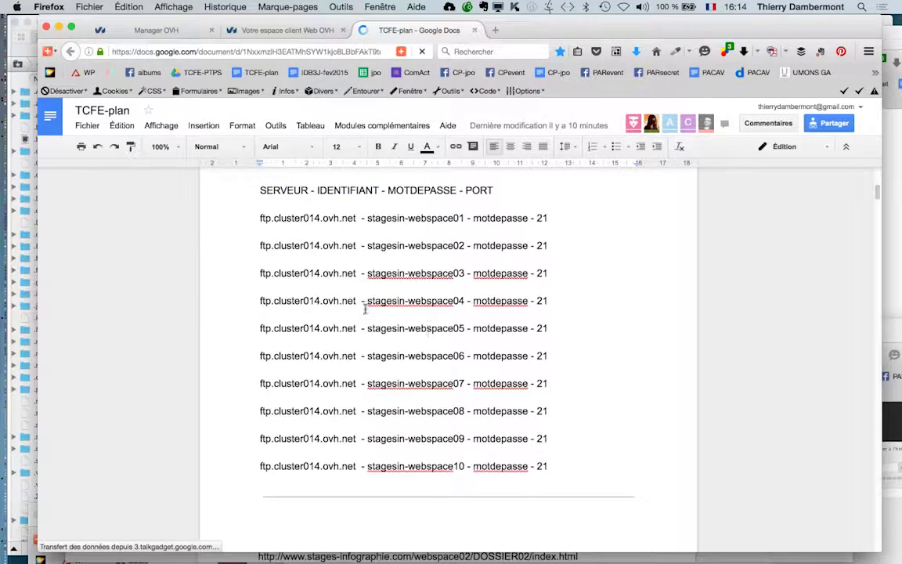
scroll(365, 309, "up", 1)
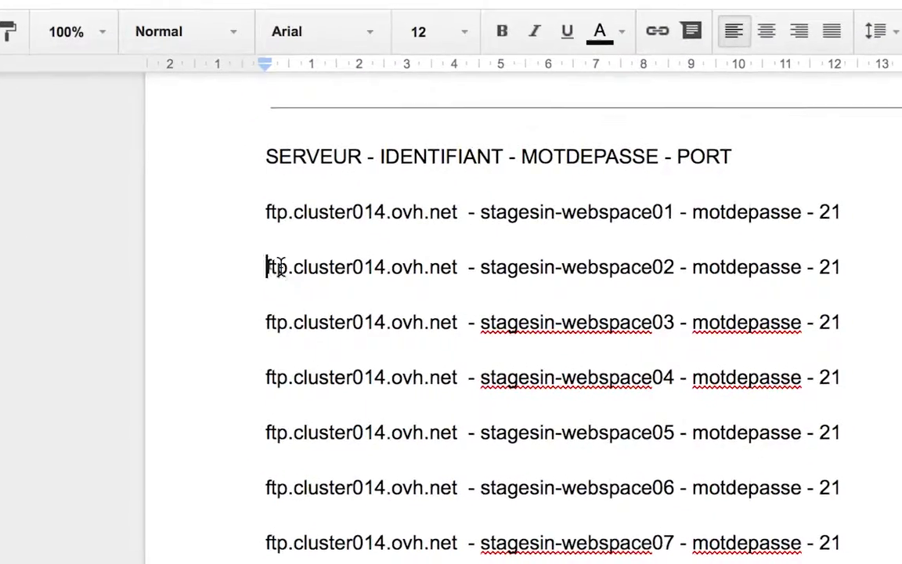
left_click_drag(274, 266, 452, 274)
left_click_drag(341, 270, 349, 268)
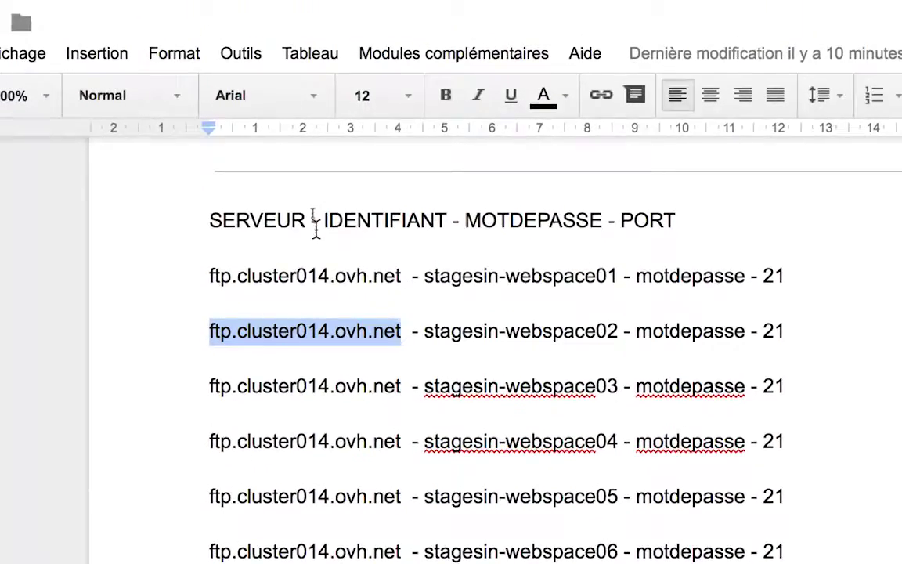
left_click(351, 238)
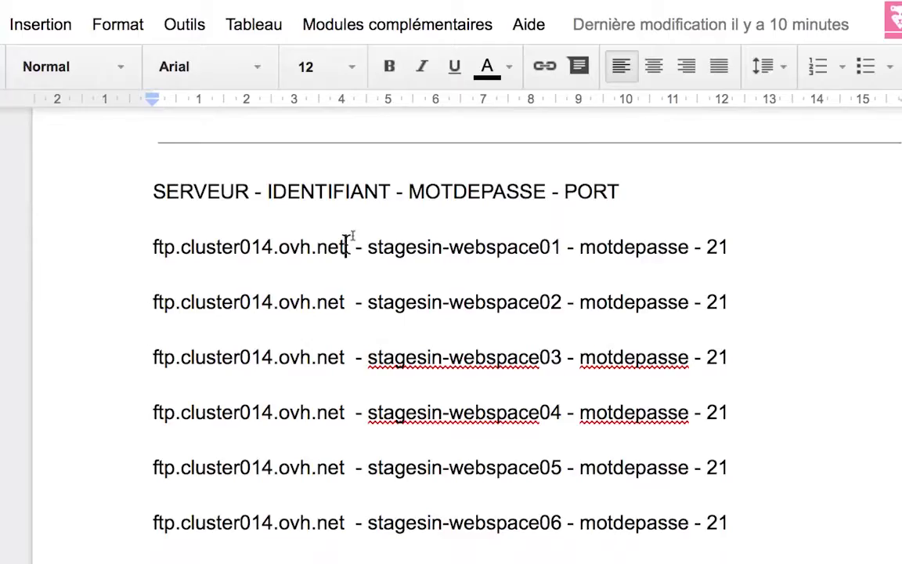
left_click_drag(347, 248, 151, 248)
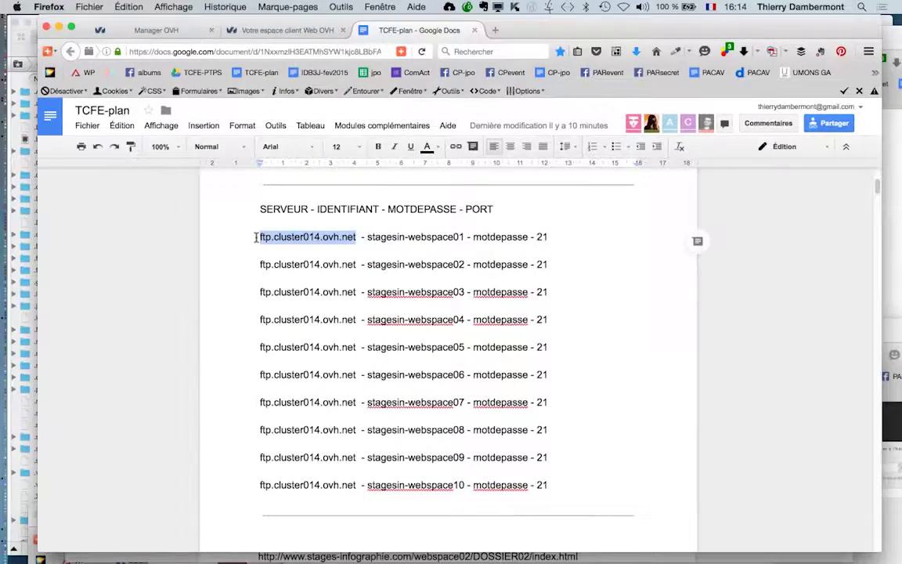
left_click(295, 30)
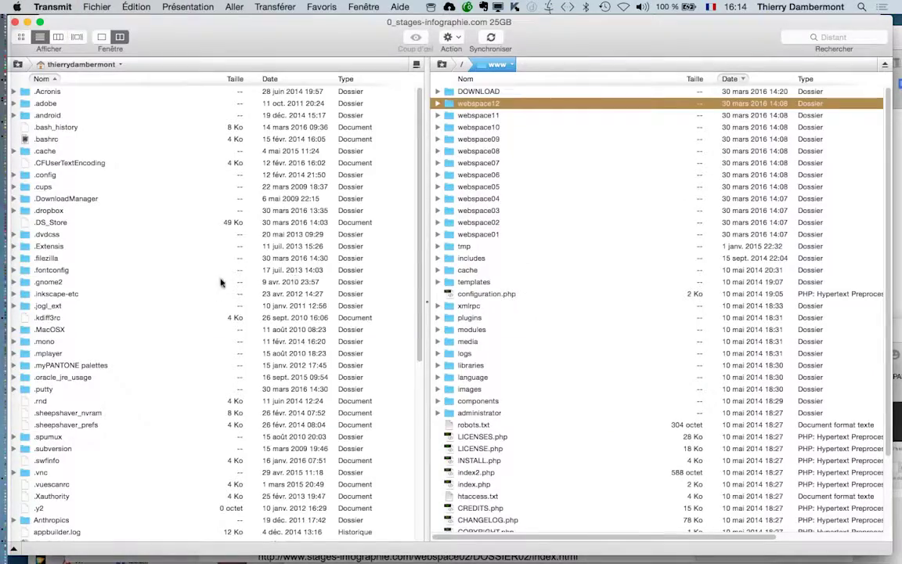
key("super+Tab")
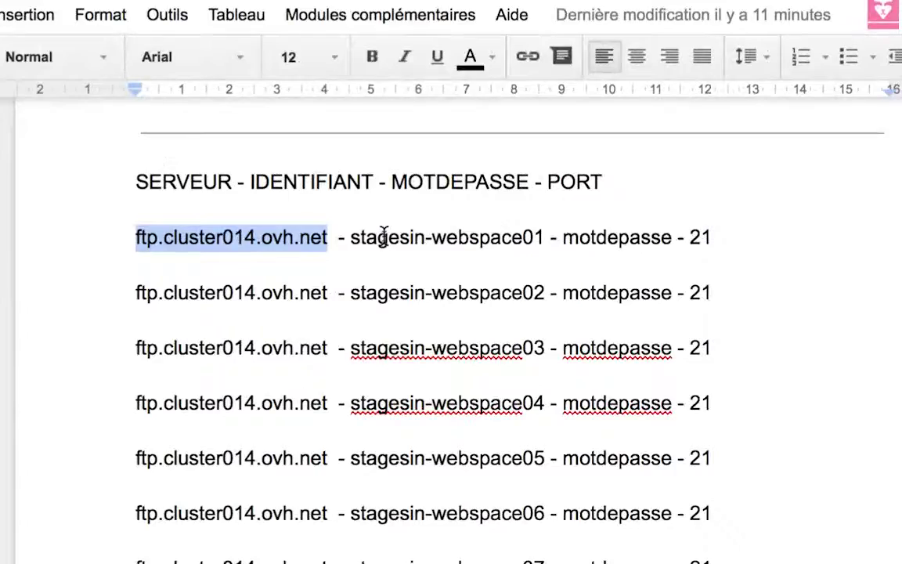
left_click_drag(379, 236, 542, 238)
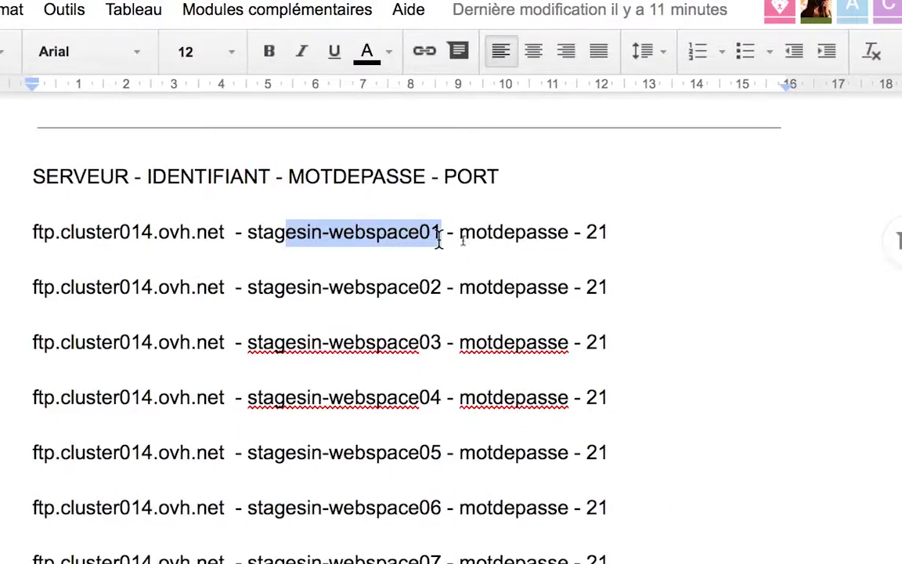
left_click_drag(475, 233, 537, 255)
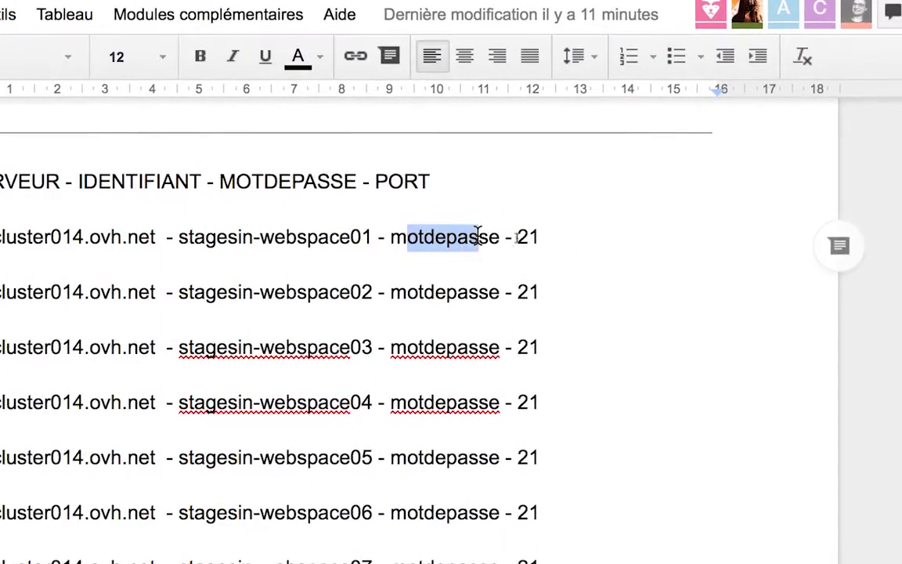
left_click_drag(475, 245, 513, 236)
left_click(494, 235)
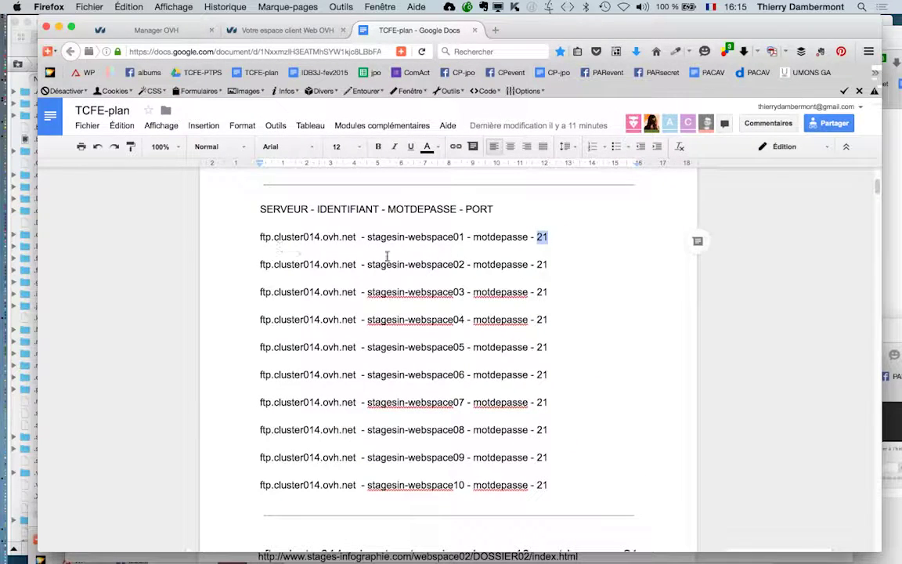
scroll(470, 258, "up", 1)
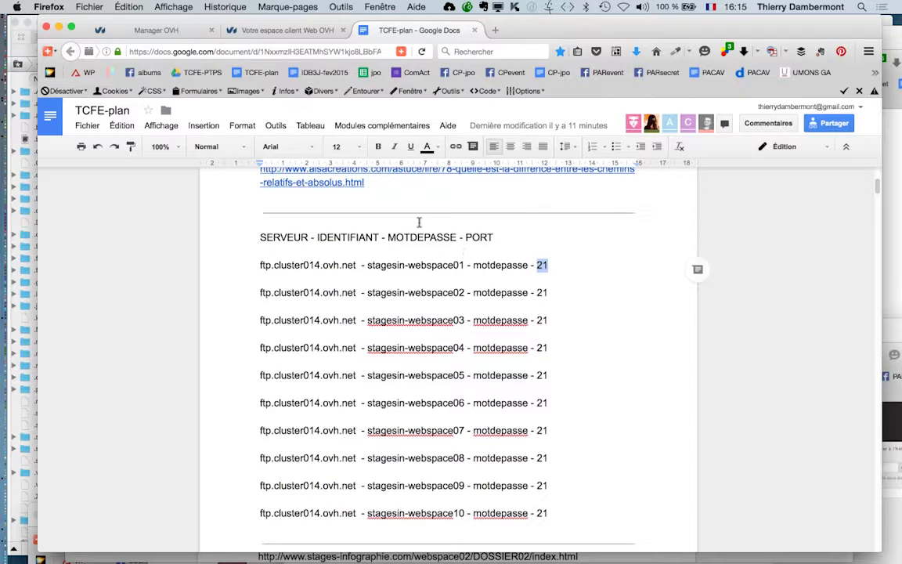
key("super+Tab")
left_click(360, 287)
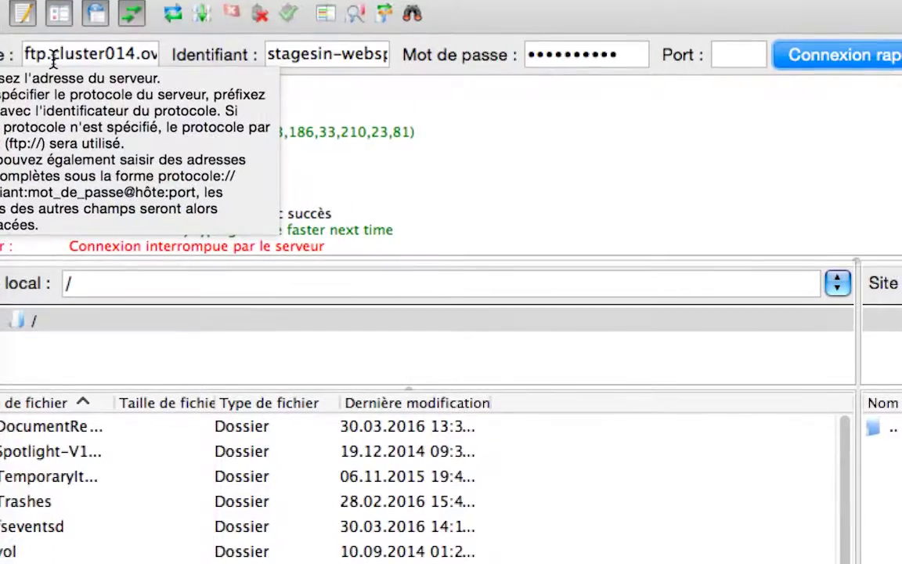
left_click(43, 58)
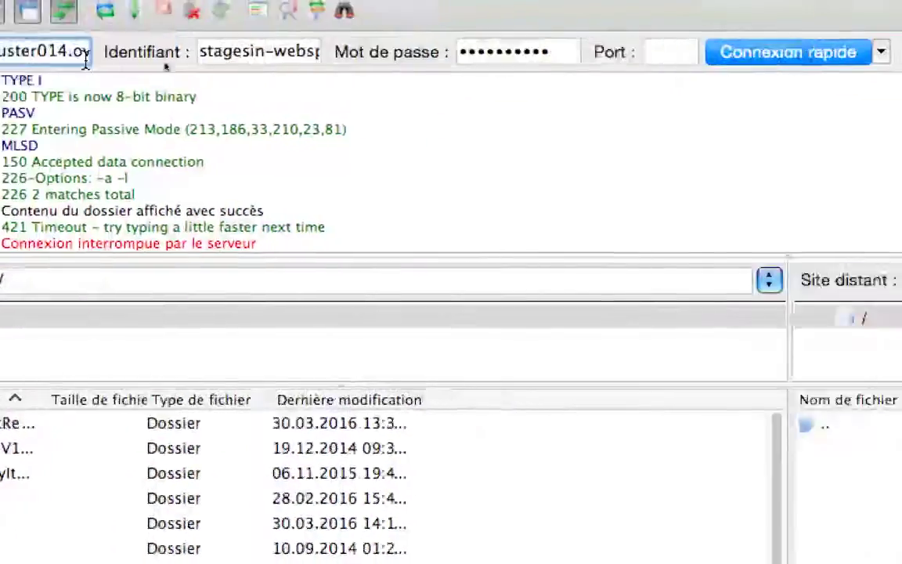
left_click(353, 56)
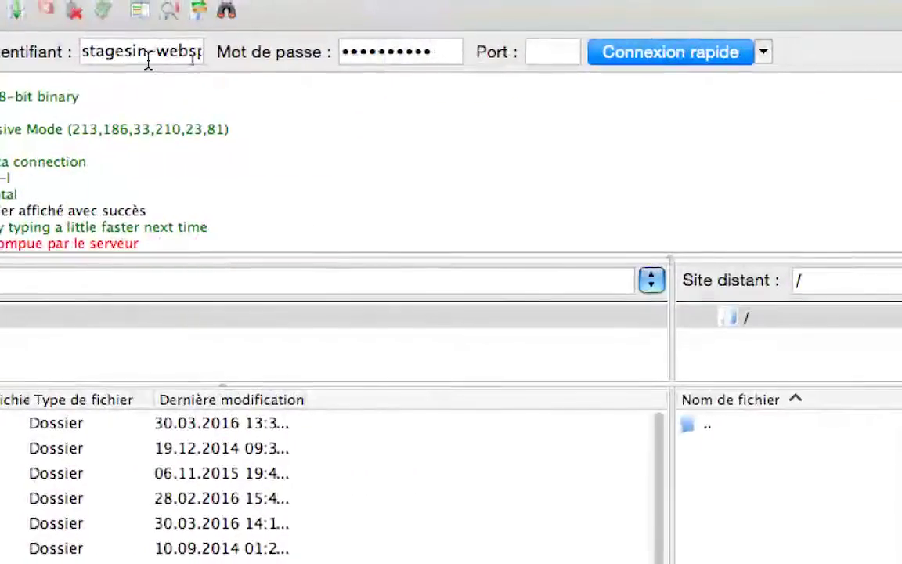
left_click(214, 55)
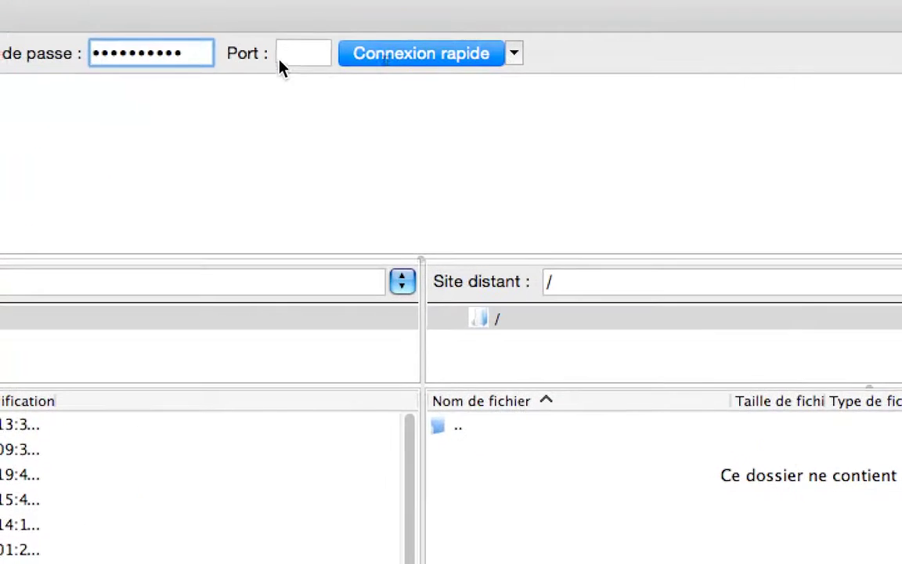
left_click(284, 53)
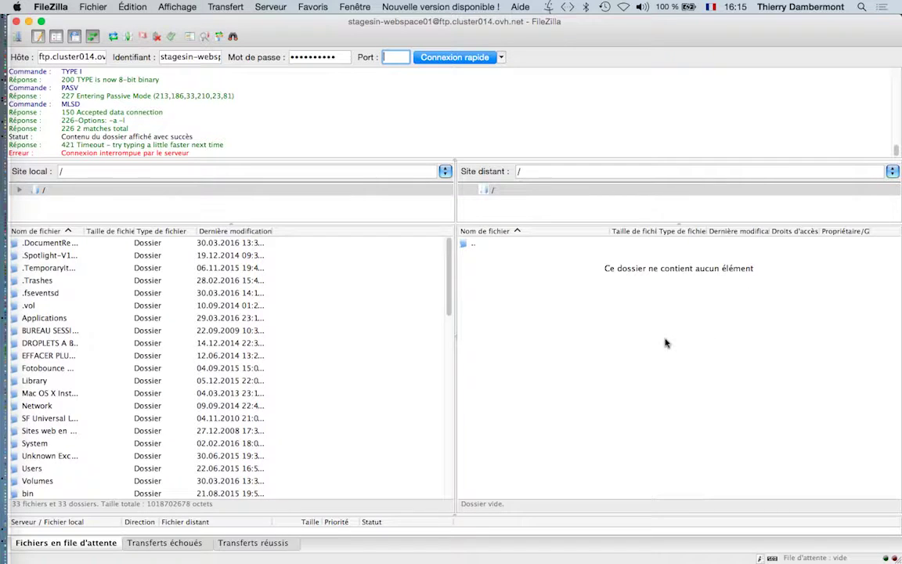
Step: Return to the TCFE-plan doc, scroll up to 'Vos espaces web' and zoom the page in
key("super+Tab")
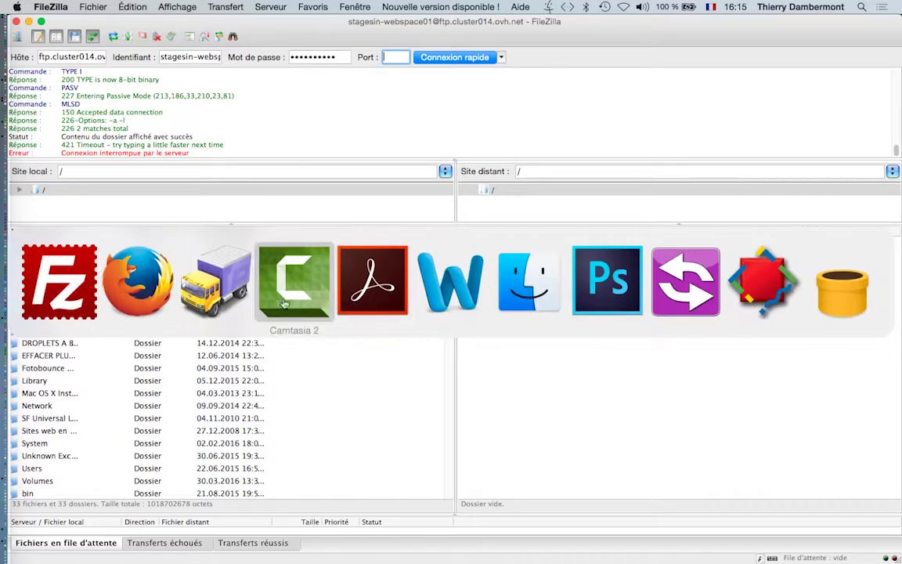
key("super+Tab")
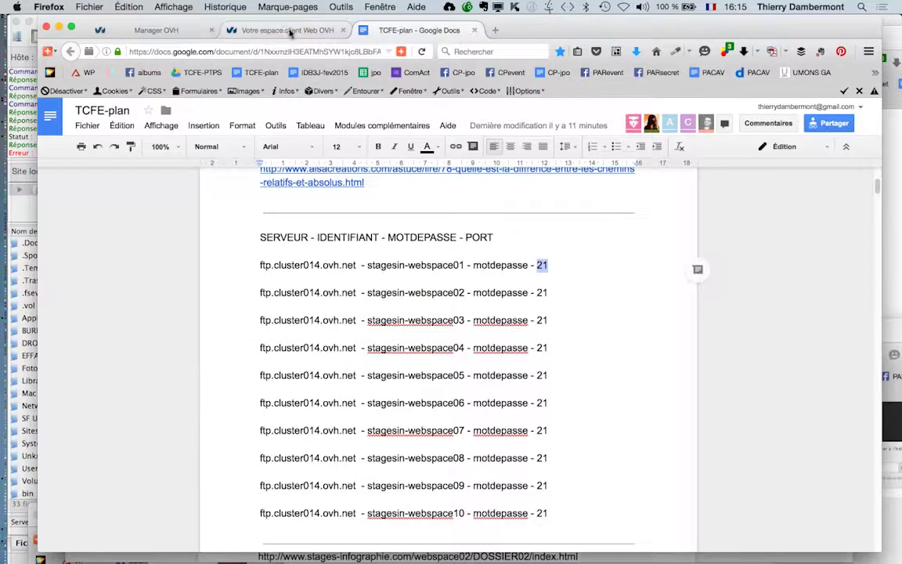
scroll(574, 365, "down", 1)
scroll(574, 368, "up", 5)
scroll(574, 368, "up", 3)
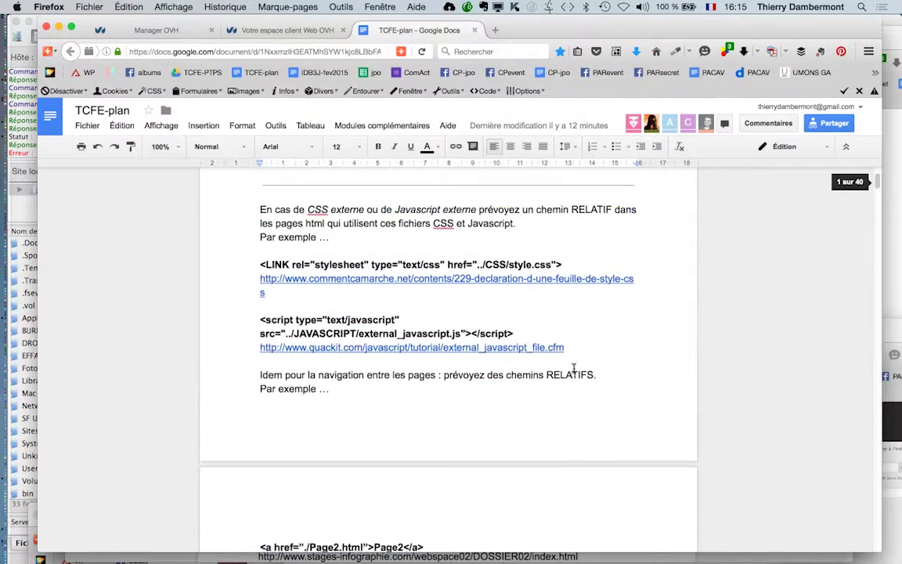
scroll(574, 368, "up", 2)
scroll(574, 368, "up", 3)
scroll(574, 371, "up", 1)
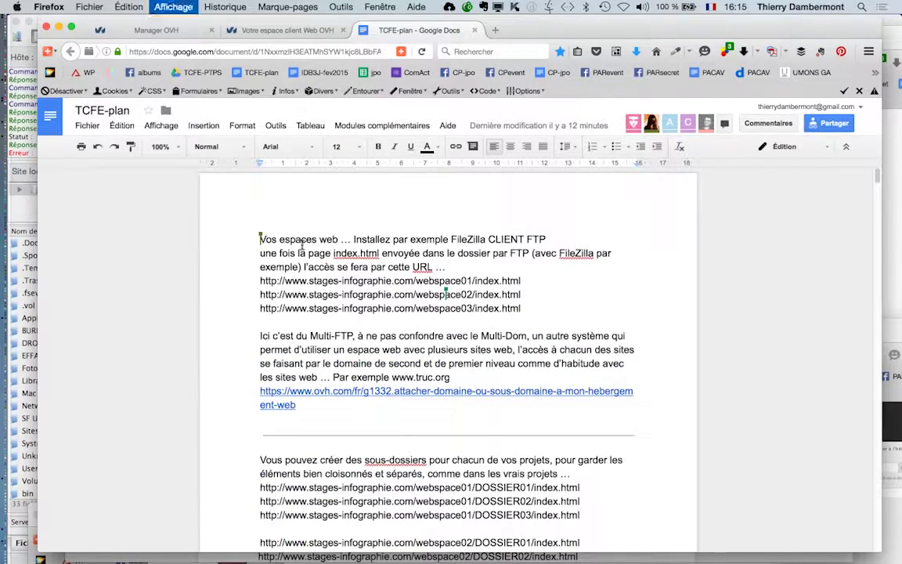
key("super+plus")
key("super+plus")
key("super+plus")
key("super+plus")
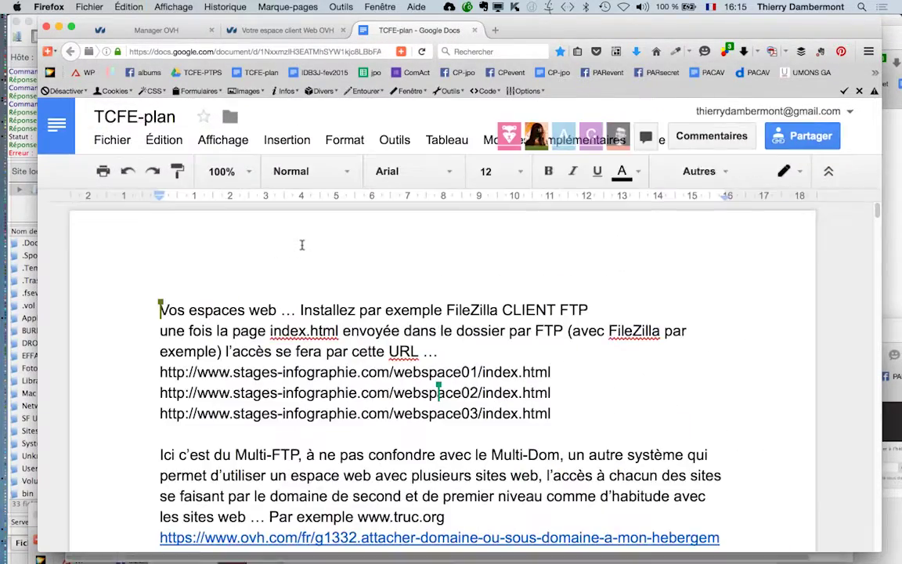
Step: Highlight the phrases about FileZilla CLIENT and sending the index.html page by FTP
scroll(303, 246, "down", 1)
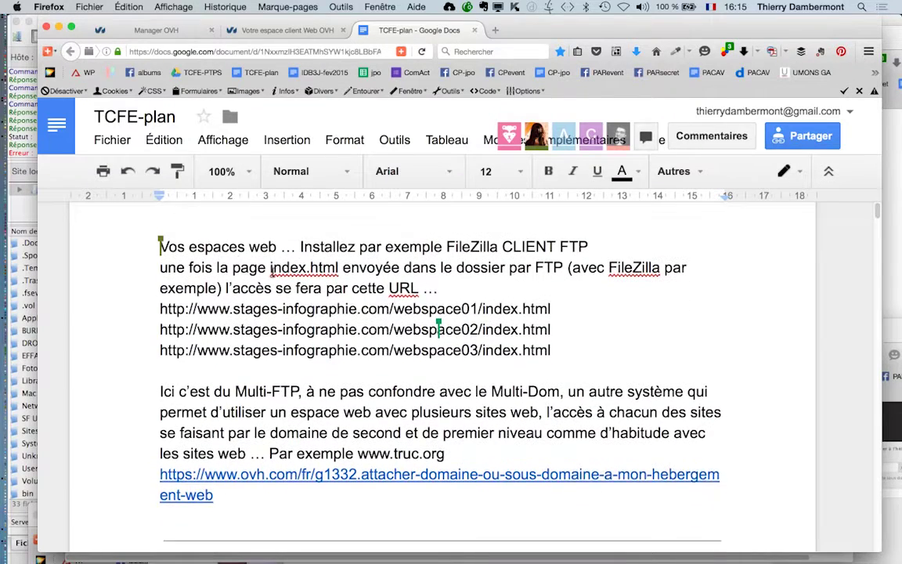
left_click_drag(205, 240, 270, 240)
left_click_drag(348, 240, 545, 240)
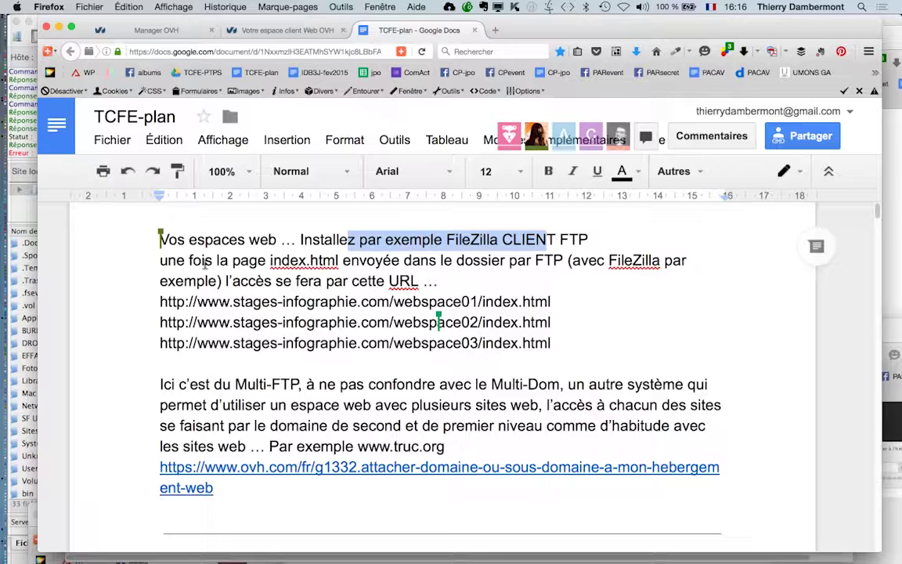
left_click_drag(187, 260, 303, 260)
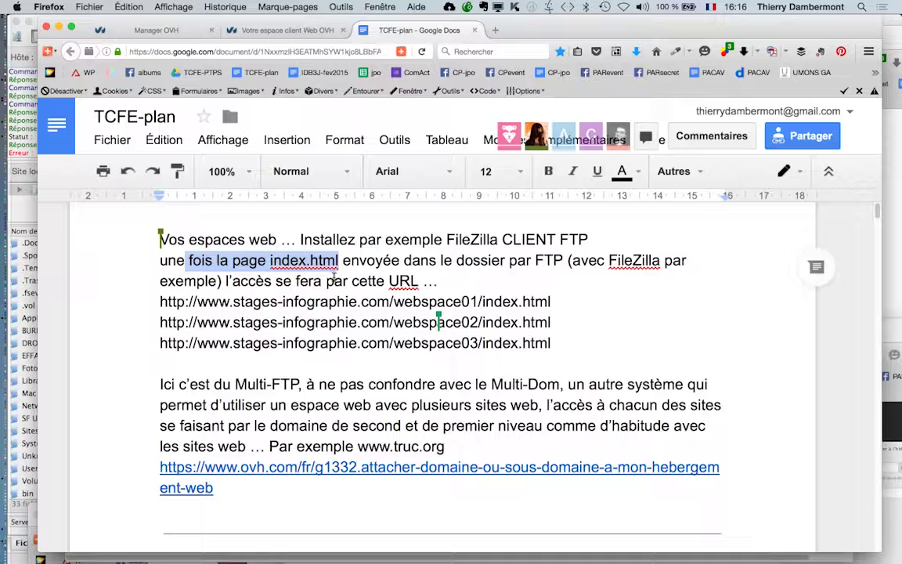
left_click_drag(360, 260, 641, 260)
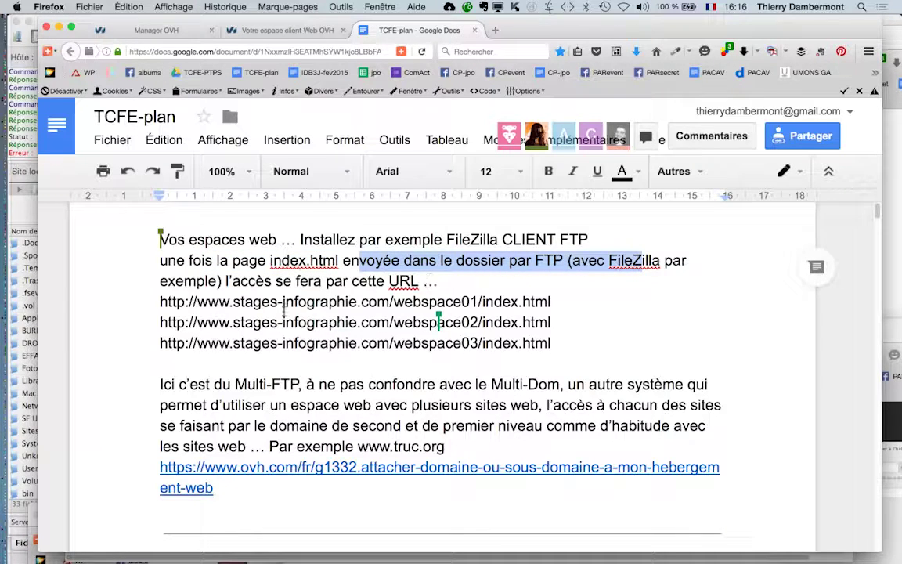
key("super+Tab")
key("super+Tab")
key("super+shift+Tab")
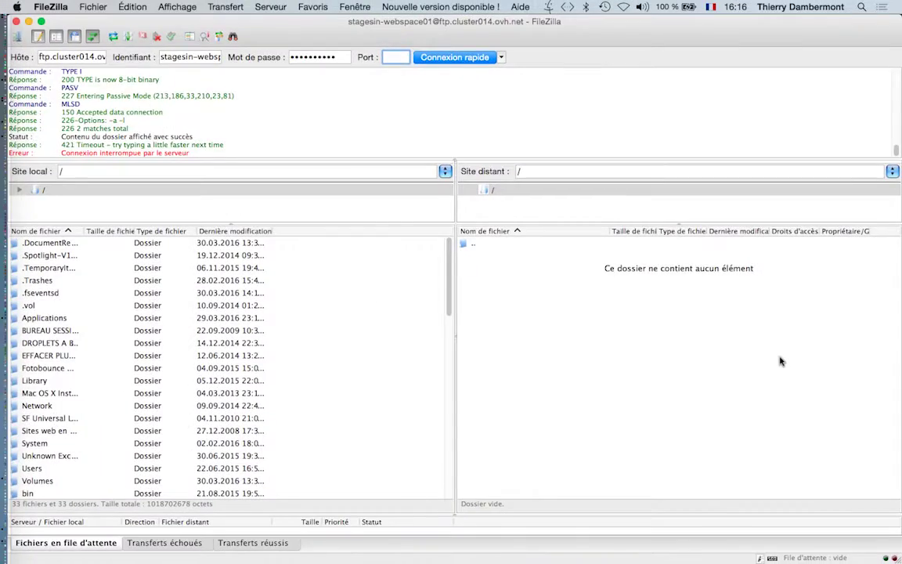
key("super+Tab")
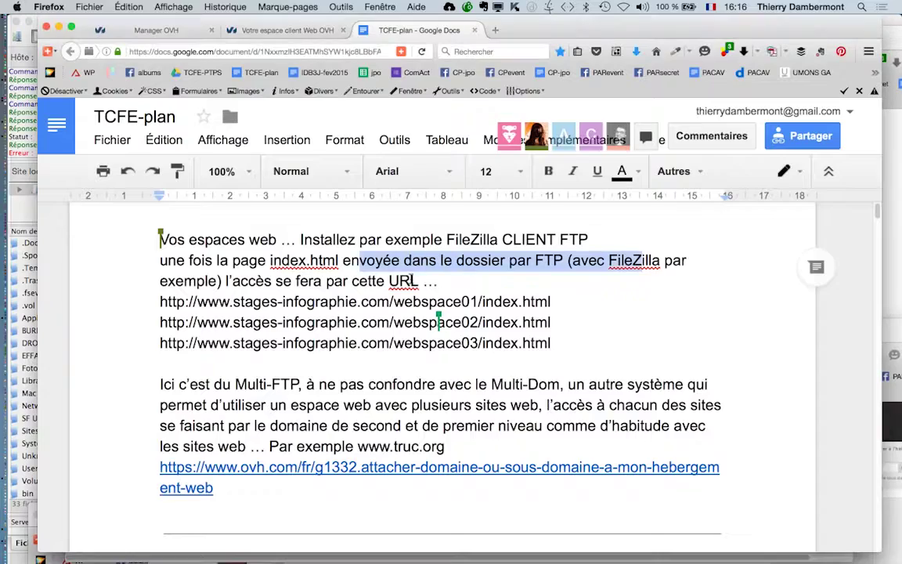
left_click(271, 262)
left_click_drag(239, 282, 419, 281)
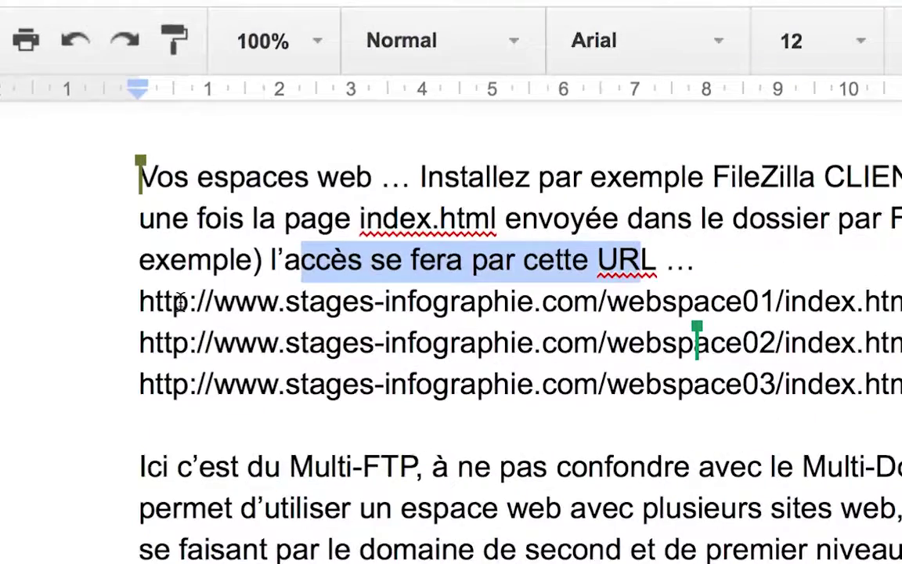
left_click_drag(137, 301, 329, 298)
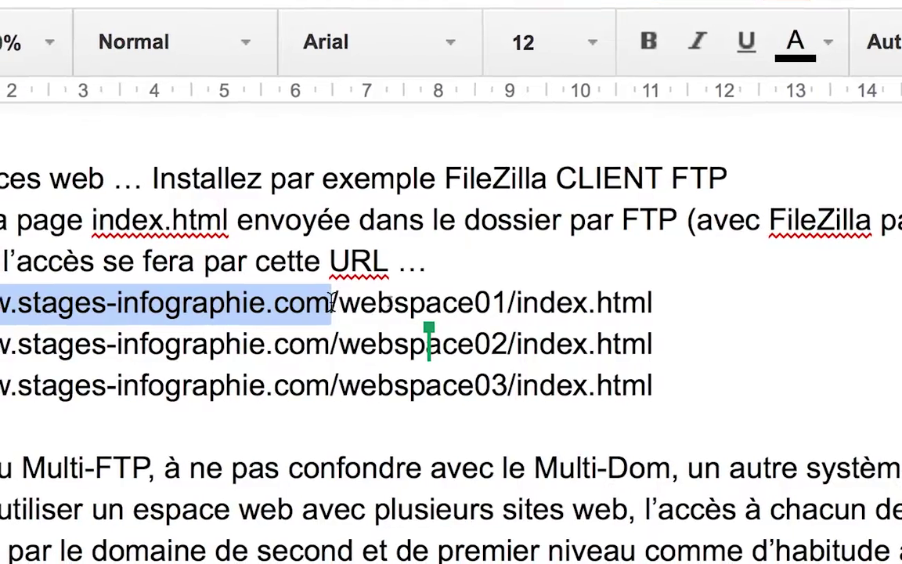
left_click(332, 301)
left_click_drag(335, 301, 498, 302)
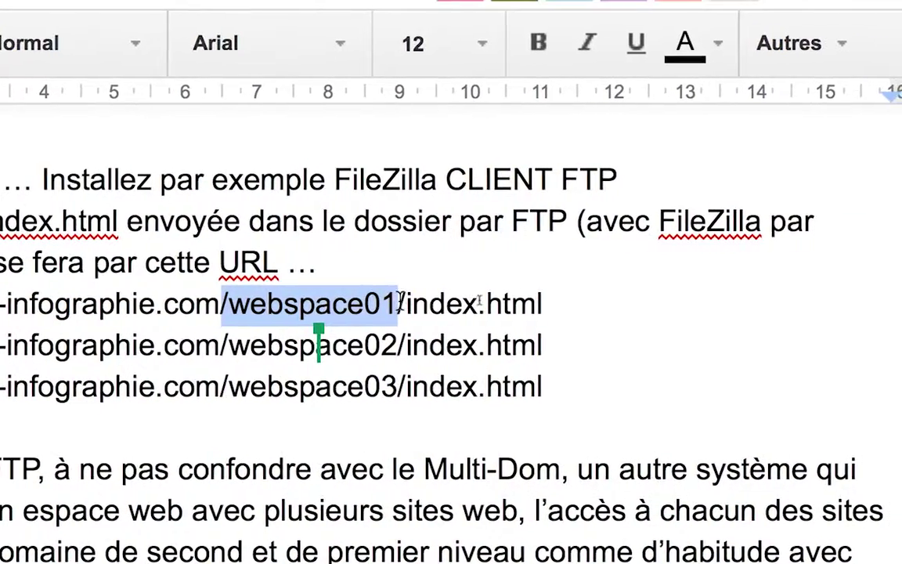
left_click_drag(395, 301, 408, 302)
left_click(408, 301)
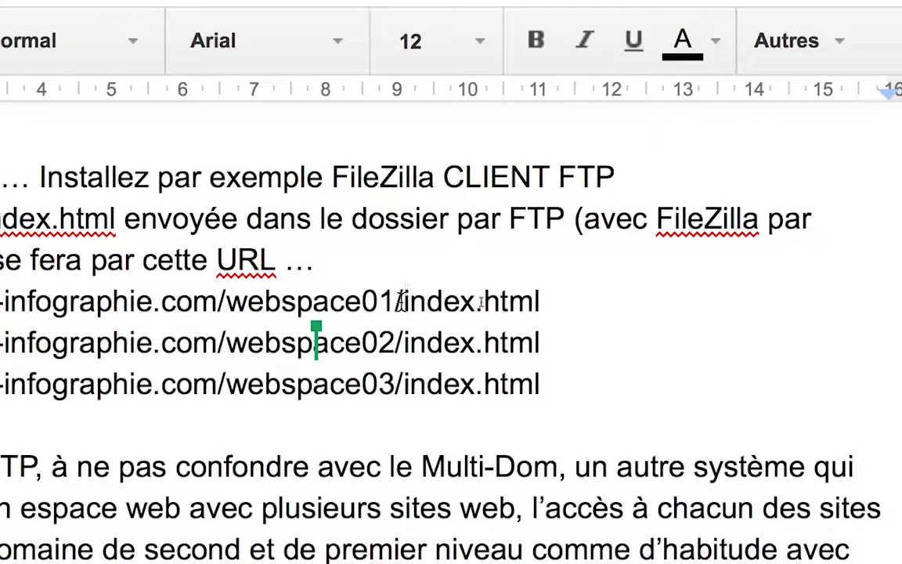
left_click_drag(407, 301, 500, 303)
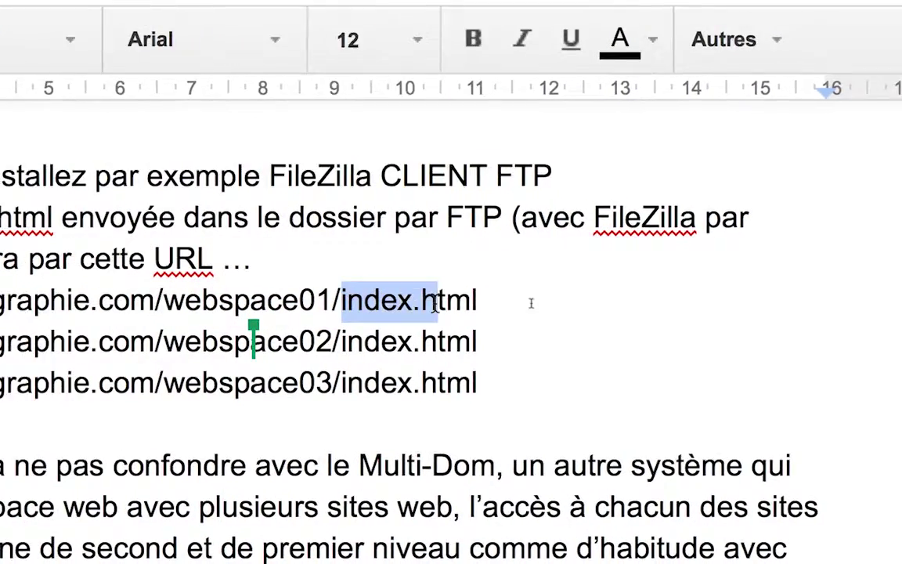
left_click_drag(436, 305, 478, 303)
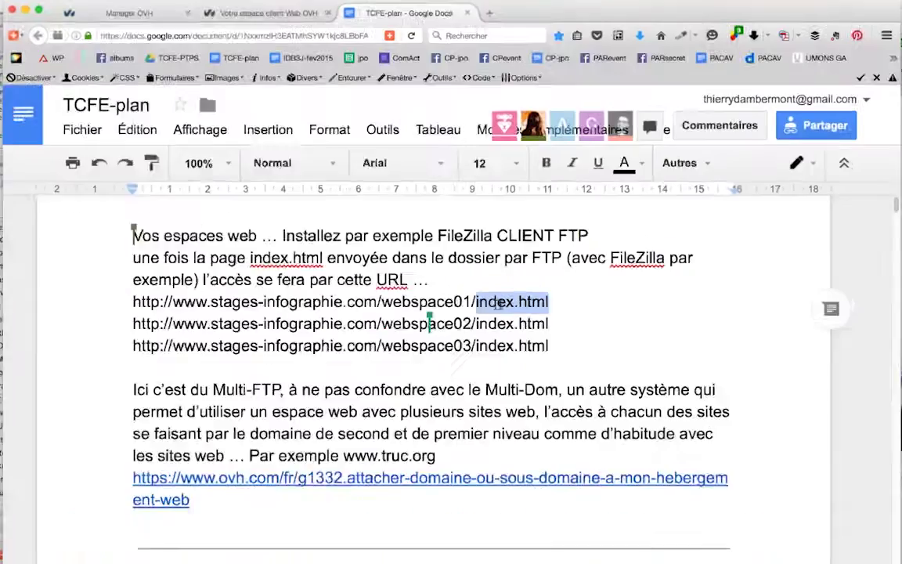
scroll(496, 292, "down", 1)
scroll(439, 306, "down", 3)
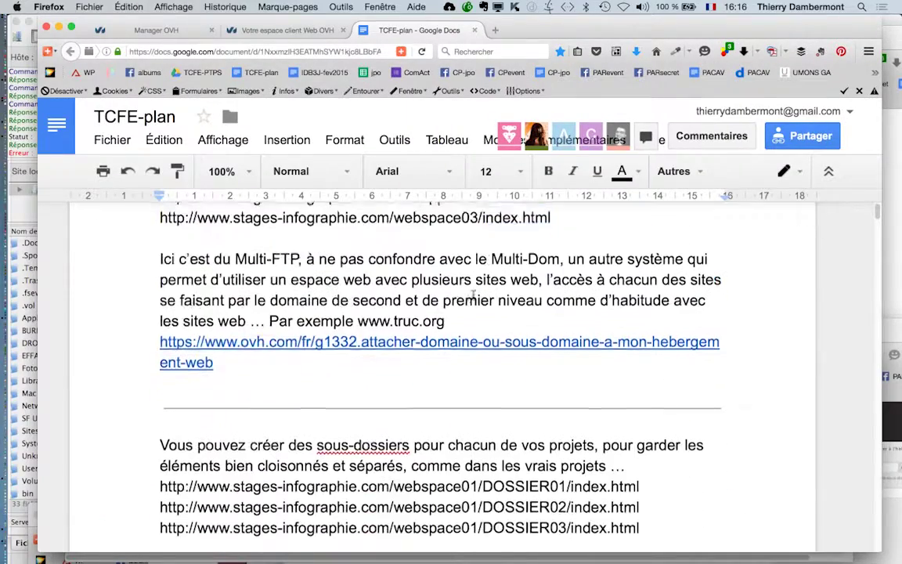
scroll(439, 301, "down", 1)
scroll(235, 228, "up", 1)
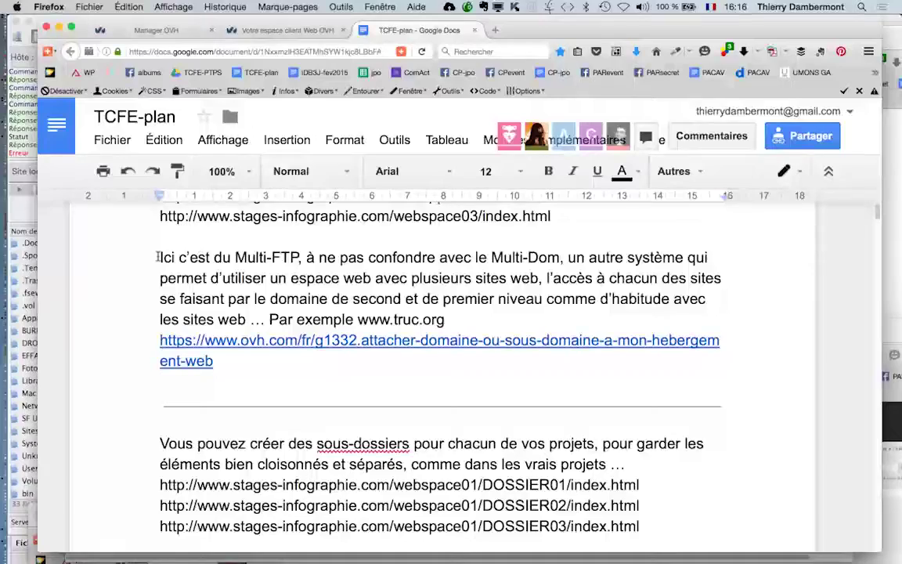
left_click_drag(160, 257, 299, 259)
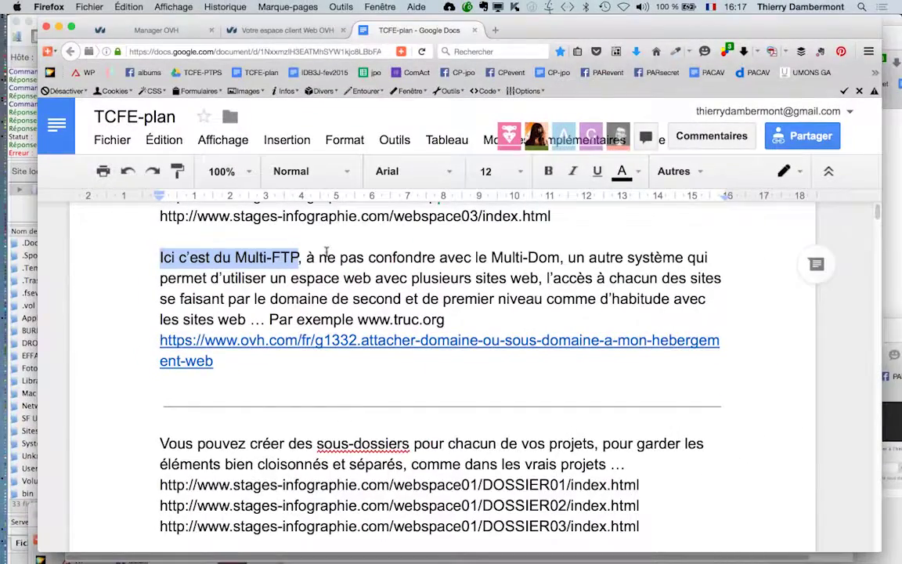
left_click(324, 256)
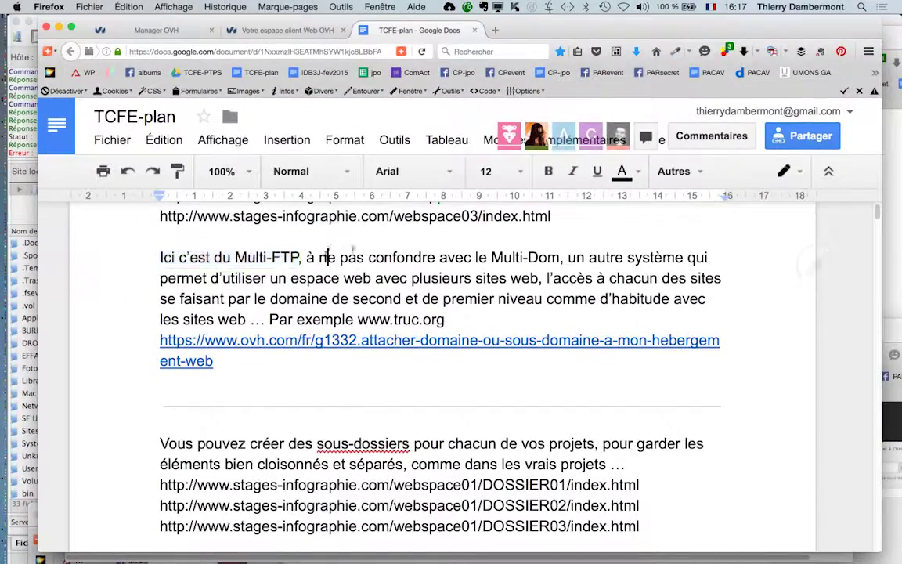
mouse_move(325, 257)
left_mouse_down()
mouse_move(578, 261)
mouse_move(357, 274)
mouse_move(532, 273)
left_mouse_up()
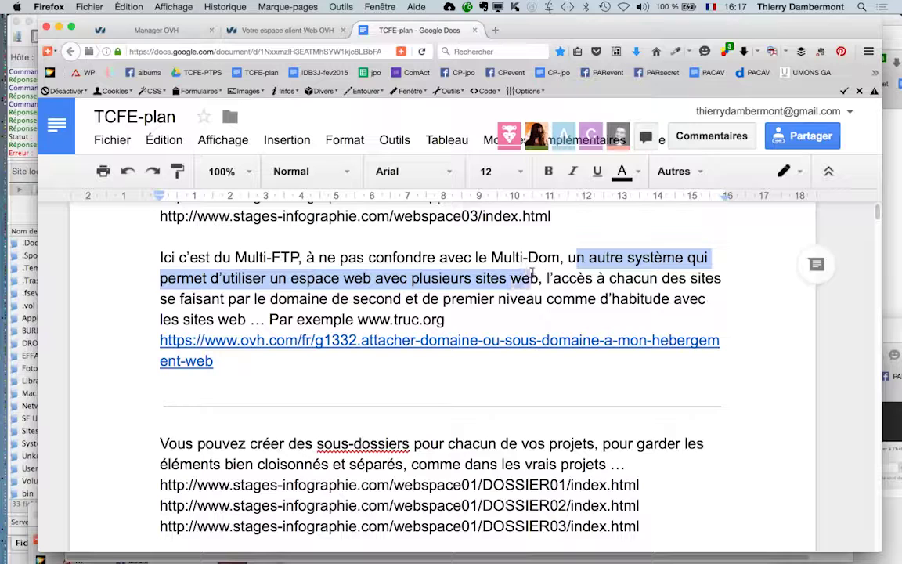
scroll(496, 291, "up", 1)
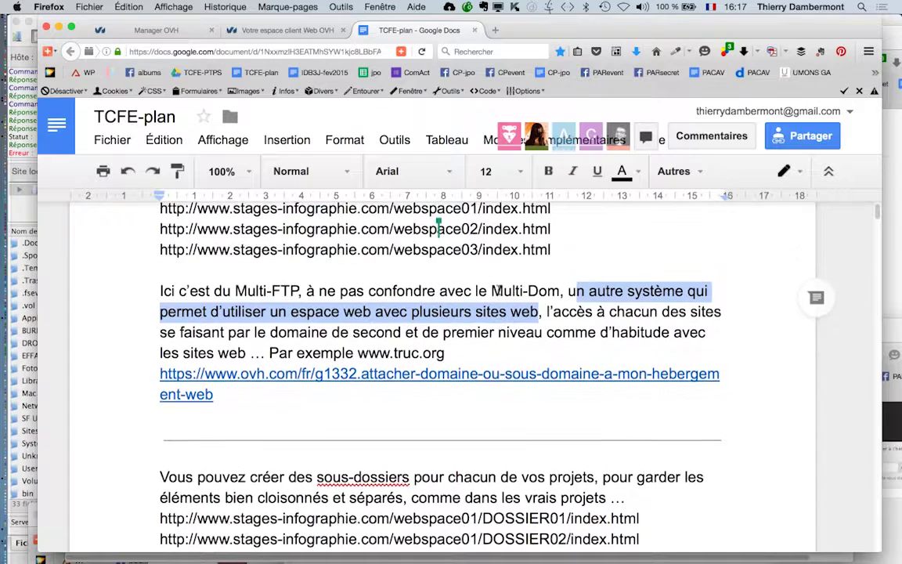
scroll(496, 290, "up", 2)
left_click(198, 287)
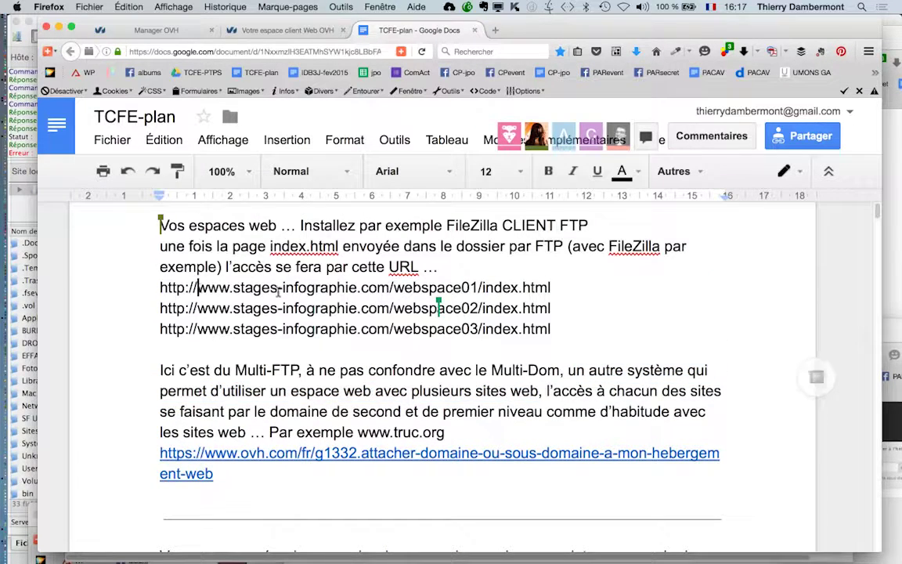
left_click_drag(278, 292, 349, 291)
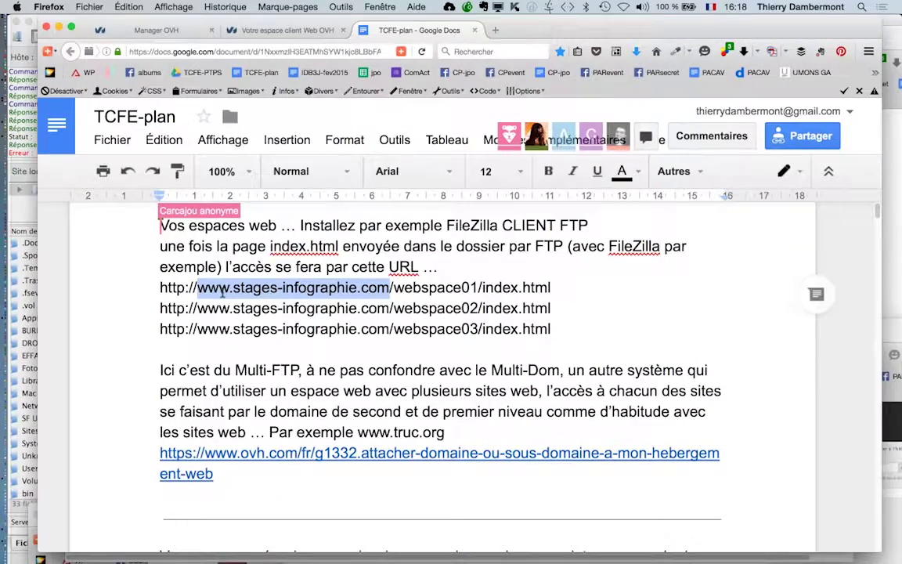
scroll(290, 296, "down", 1)
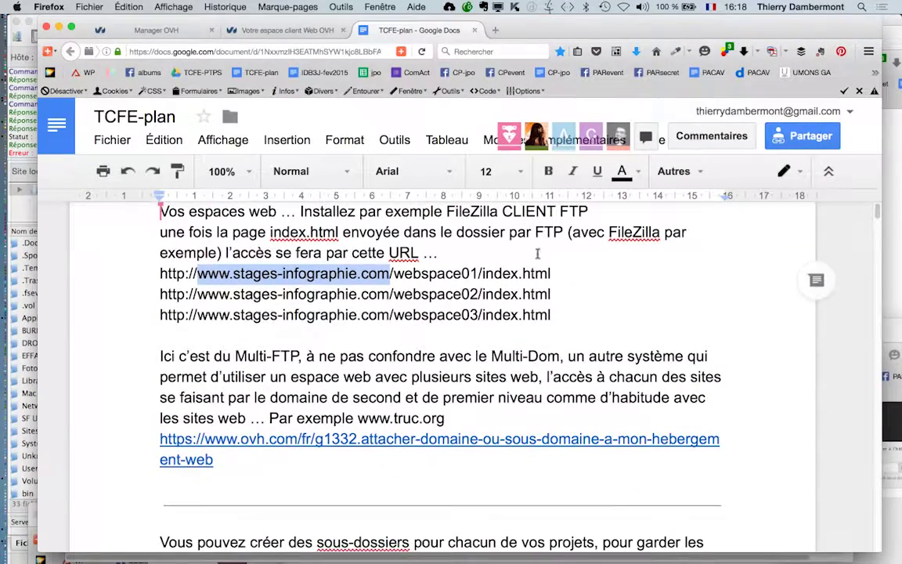
scroll(408, 235, "up", 3)
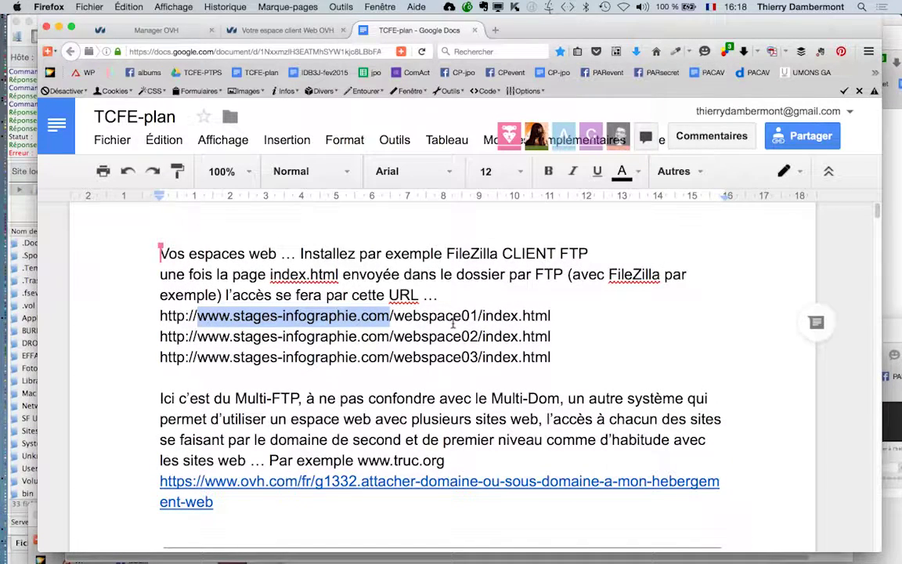
key("super+Tab")
Step: Open the stages-infographie.com domain in OVH Manager and expand the 'Attacher un domaine à mon hébergement' tip
left_click(299, 28)
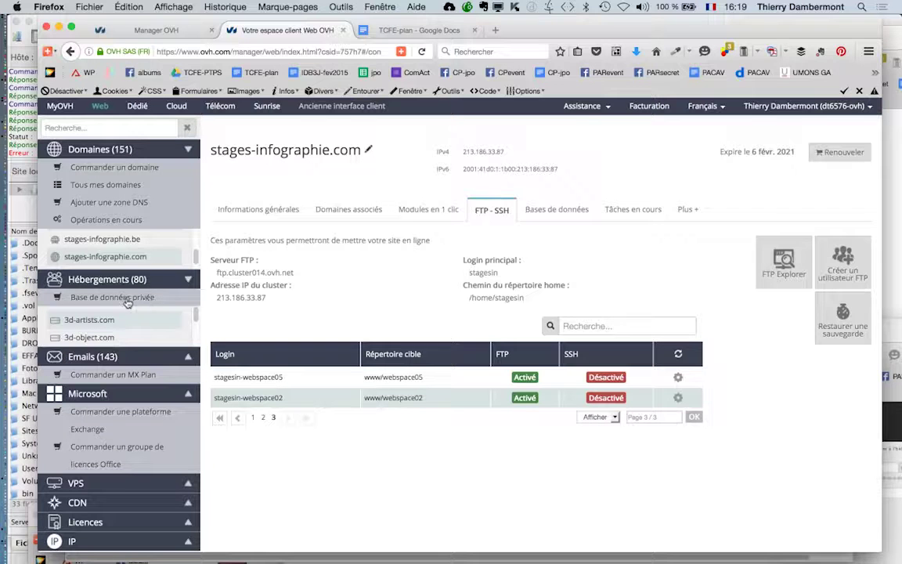
left_click(117, 259)
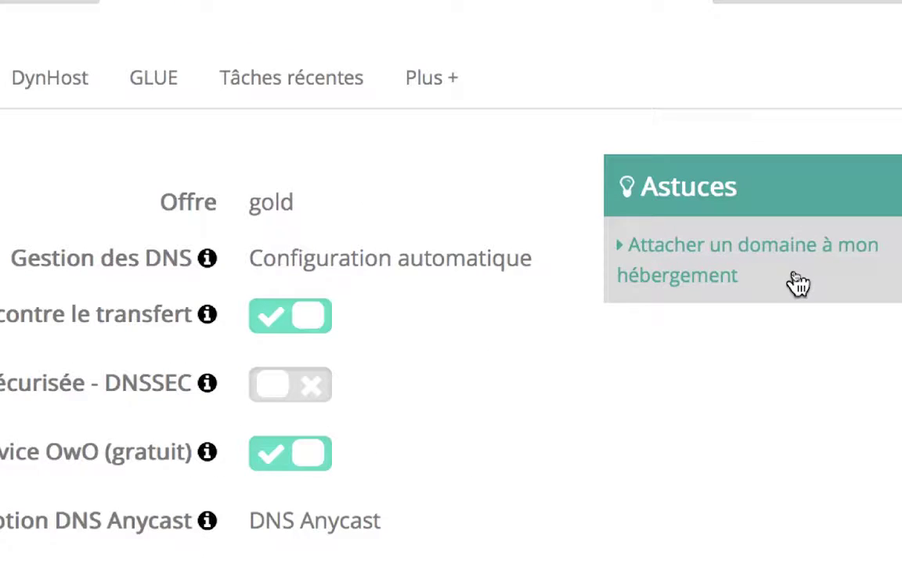
left_click(794, 275)
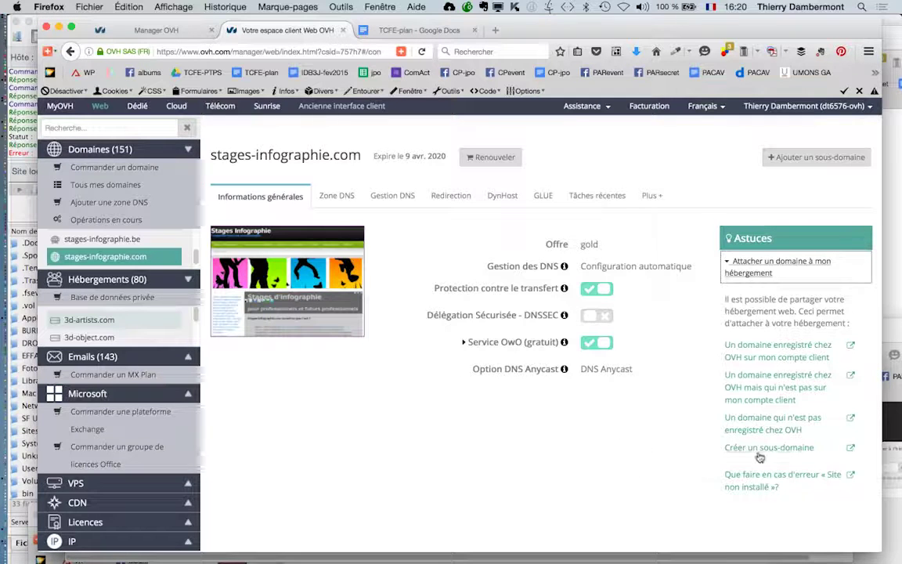
left_click(92, 7)
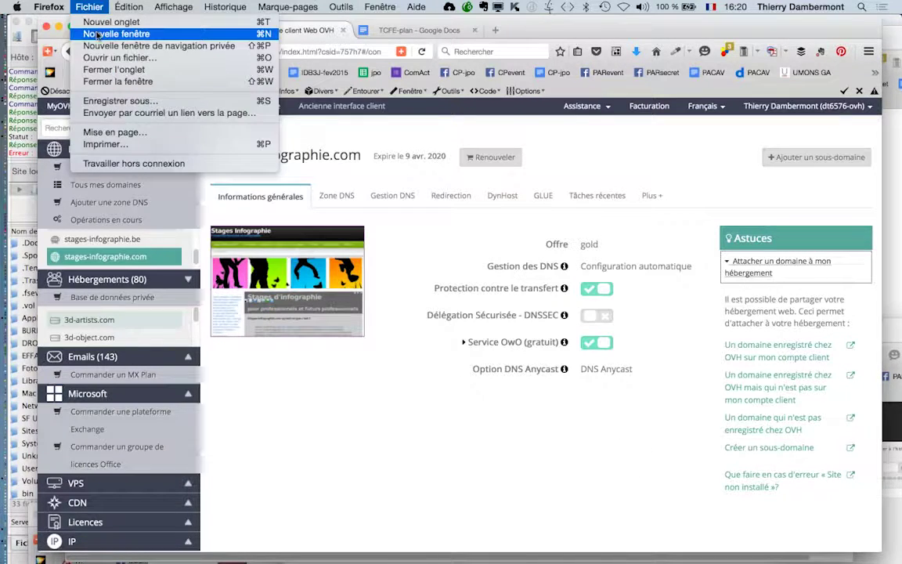
Step: Search Google for 'sous-domaine web' and open OVH's 'Les sous domaines' result in a new tab
left_click(116, 34)
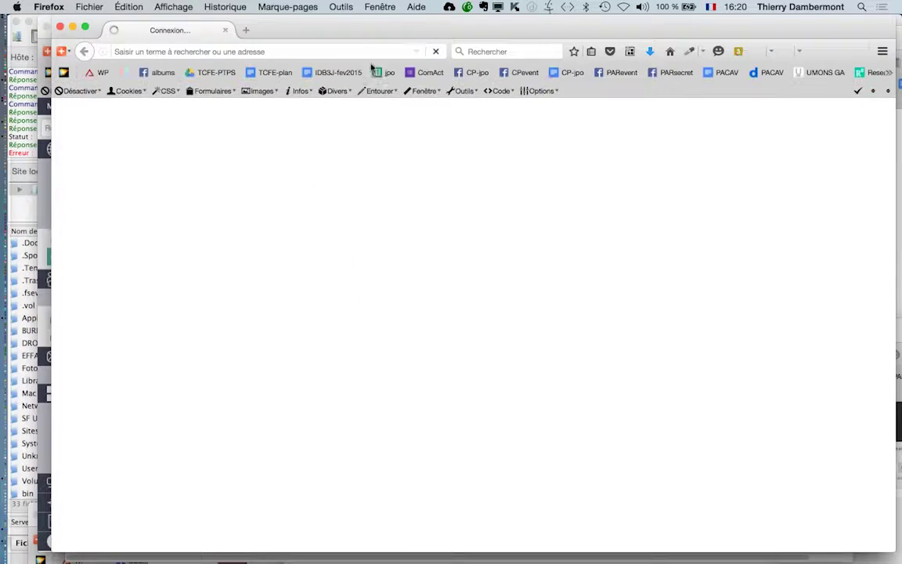
left_click_drag(336, 31, 296, 26)
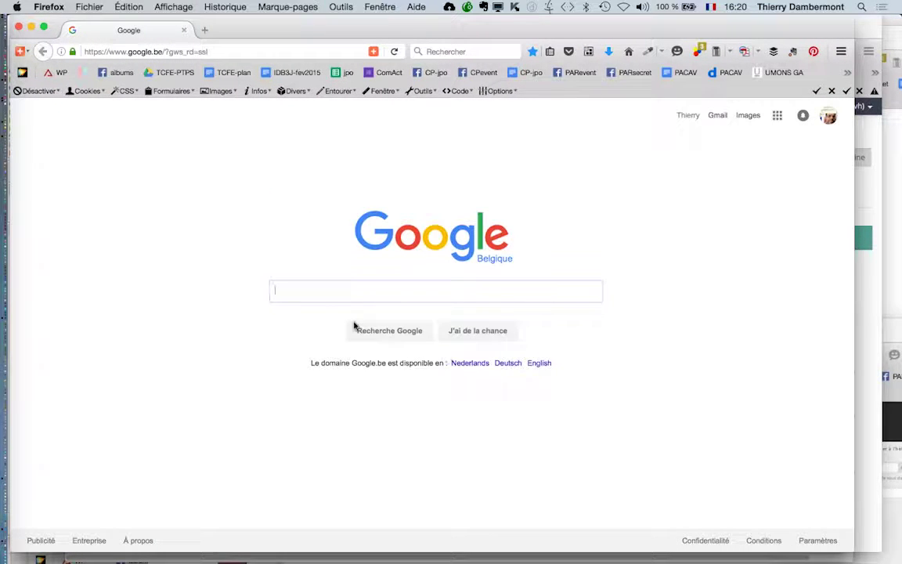
type("sous")
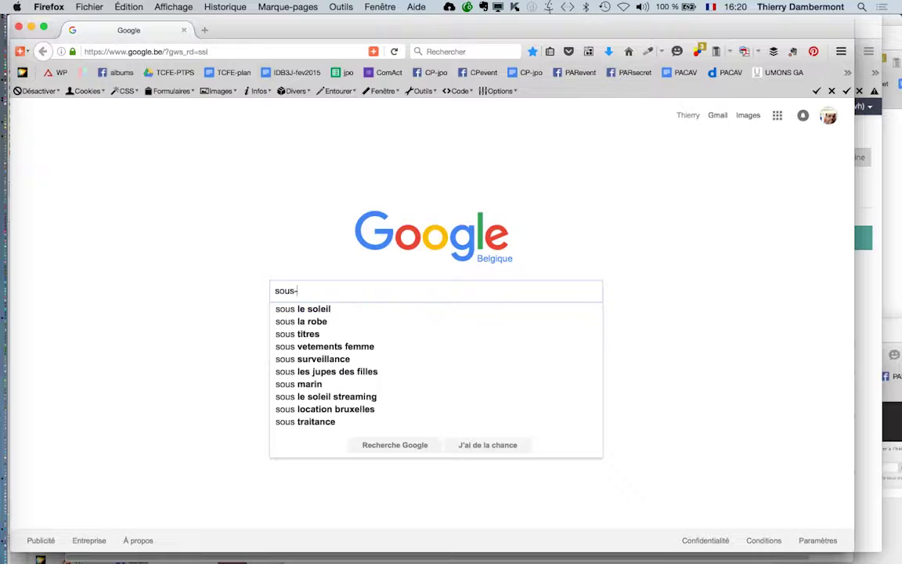
type("-domaine web")
key("Return")
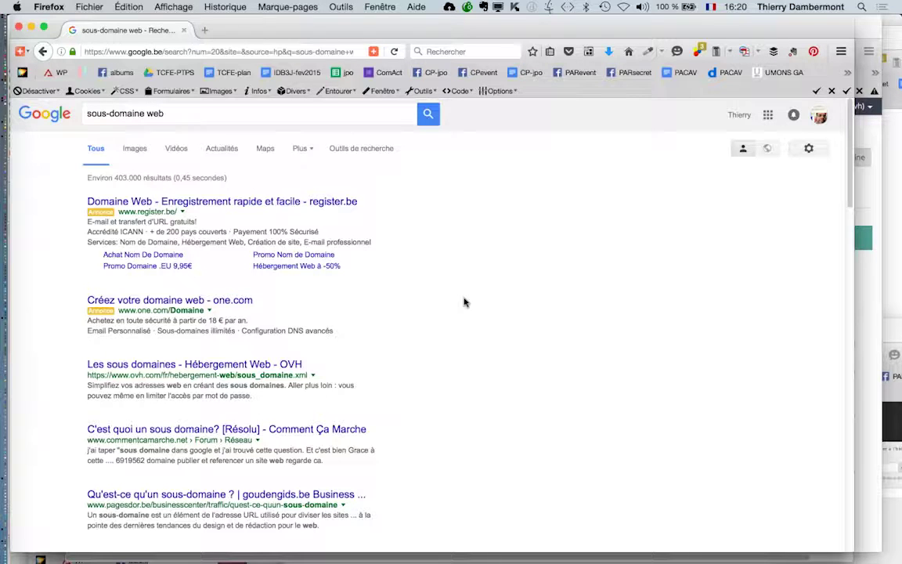
left_click_drag(235, 365, 270, 30)
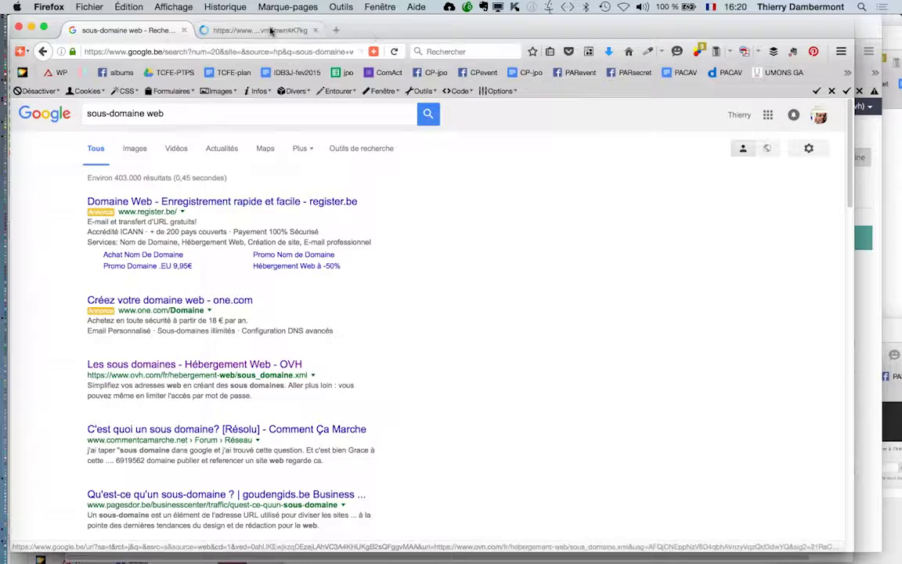
left_click(270, 30)
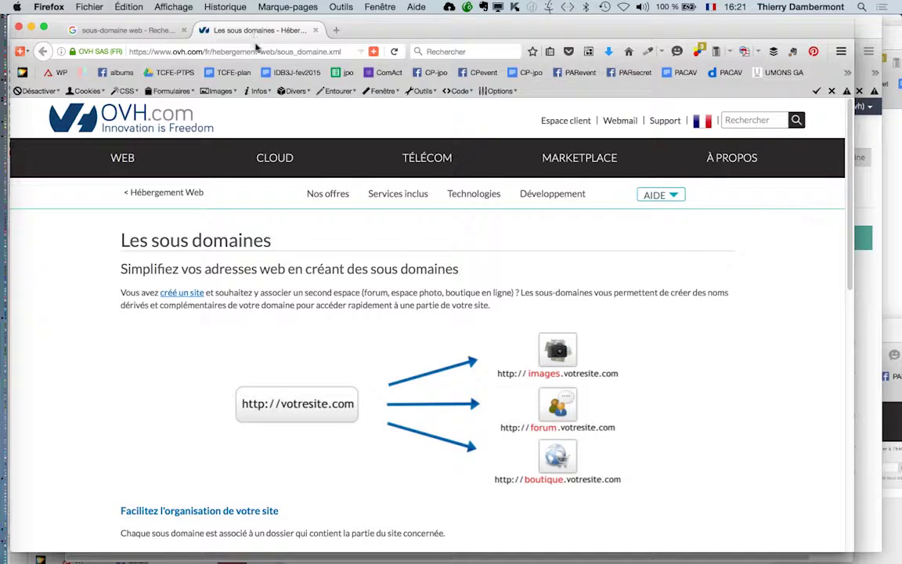
Step: Check the current connection in FileZilla, then return to Firefox
key("super+Tab")
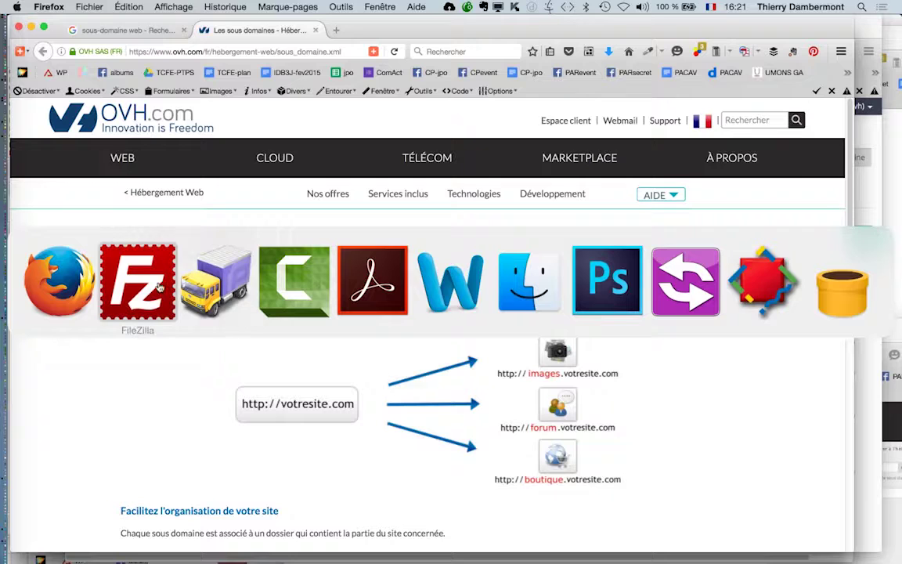
left_click(157, 292)
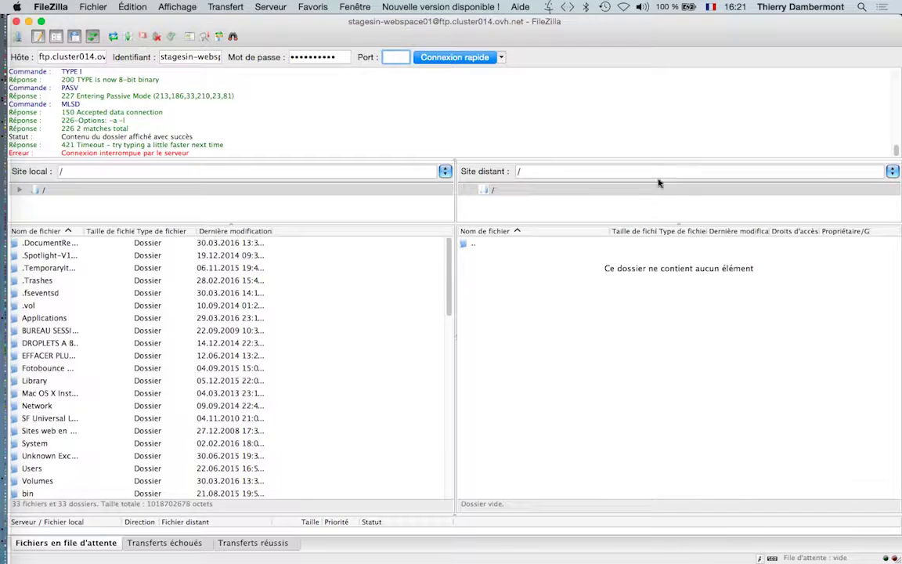
key("super+Tab")
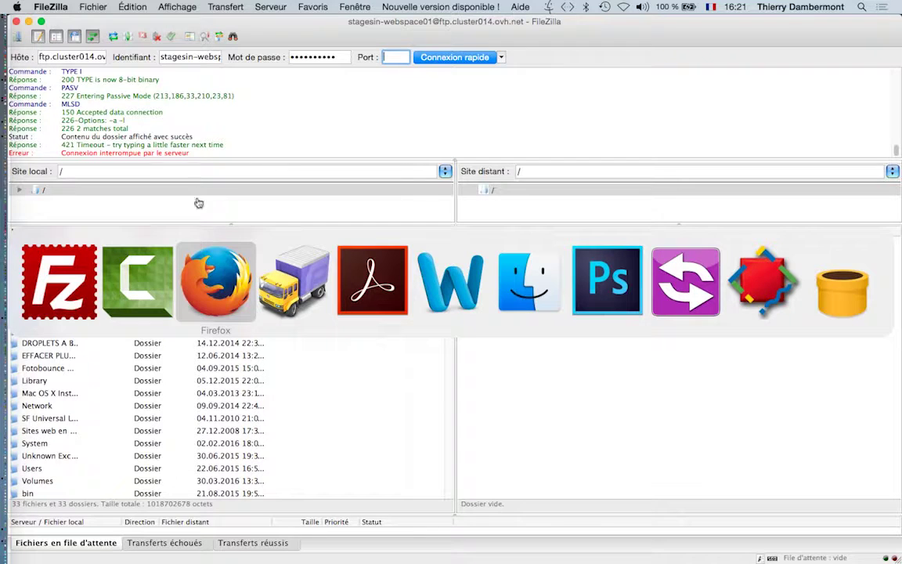
left_click(196, 246)
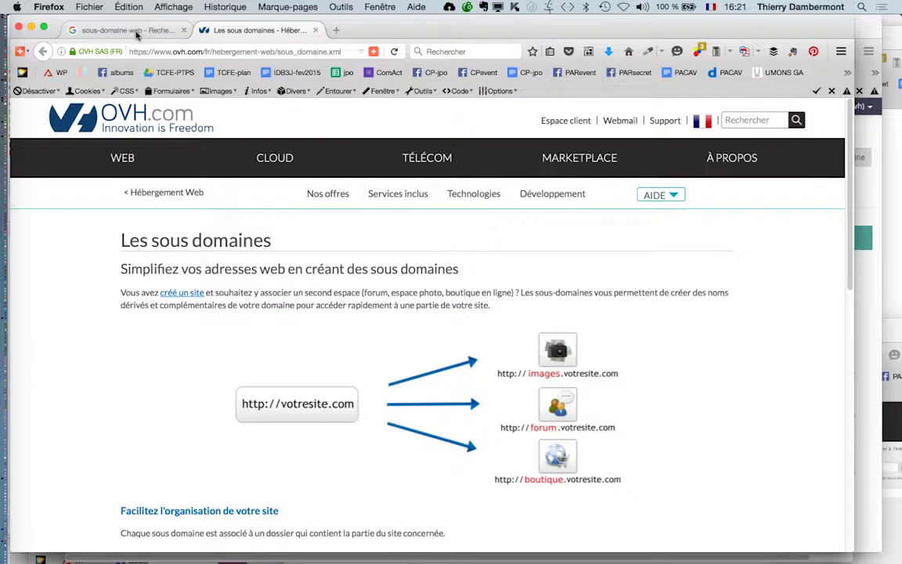
Step: Bring the 'Votre espace client Web OVH' window back to the front from the Fenêtre menu
left_click(125, 32)
left_click(232, 33)
left_click(379, 7)
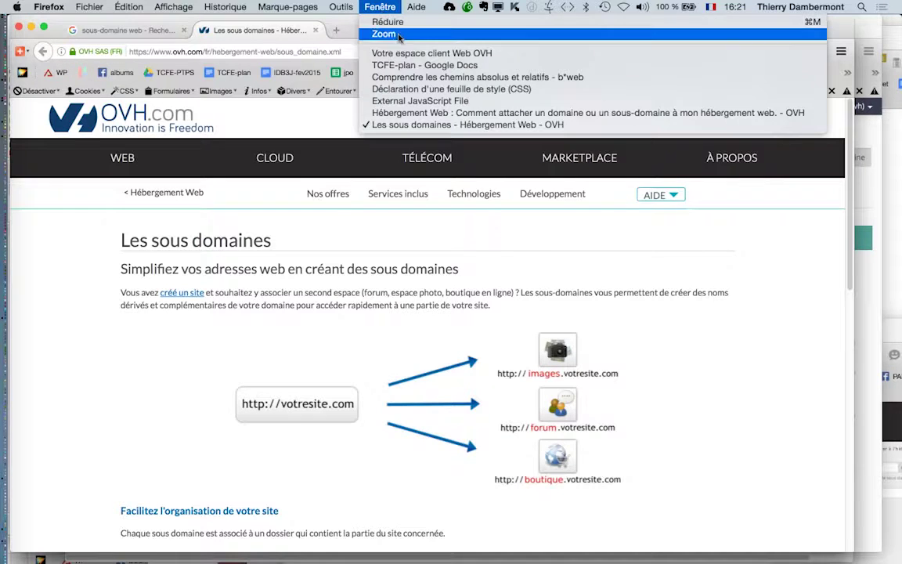
left_click(413, 53)
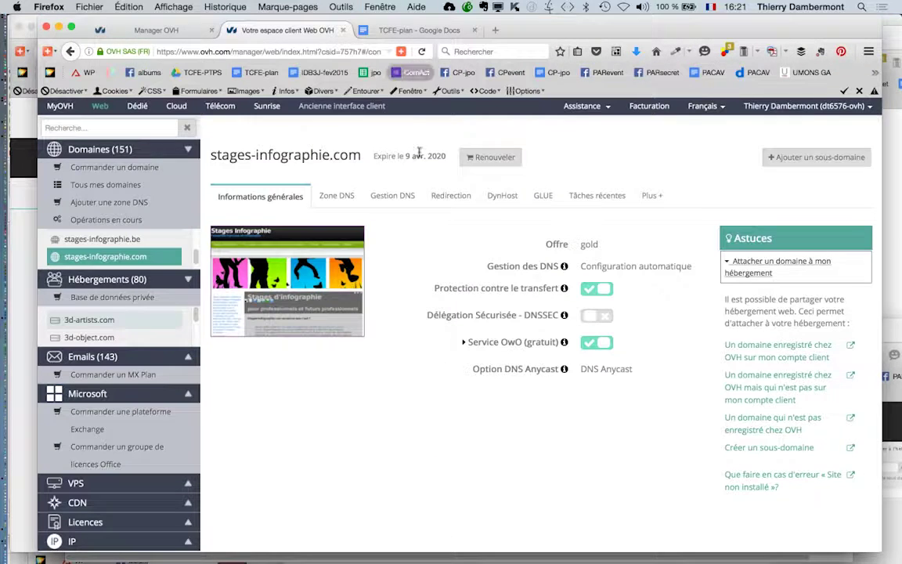
Step: Open the hosting associated with stages-infographie.com via Plus + > Gérer l'hébergement associé
left_click(653, 195)
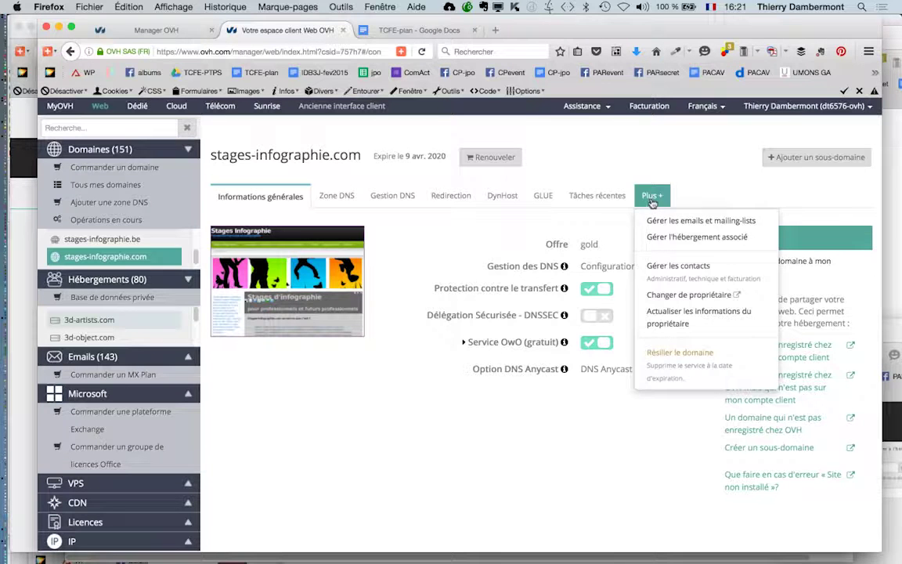
left_click(680, 239)
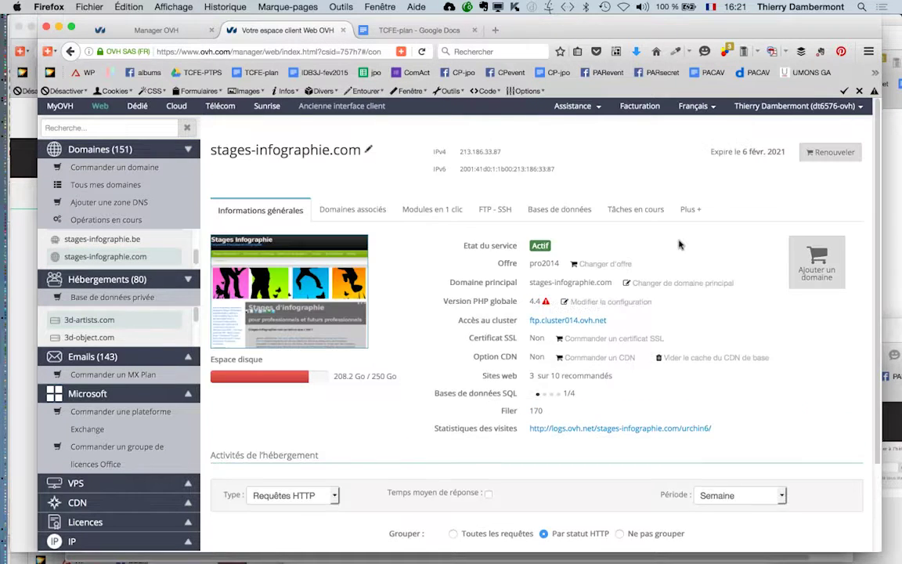
scroll(673, 247, "down", 1)
scroll(670, 252, "down", 2)
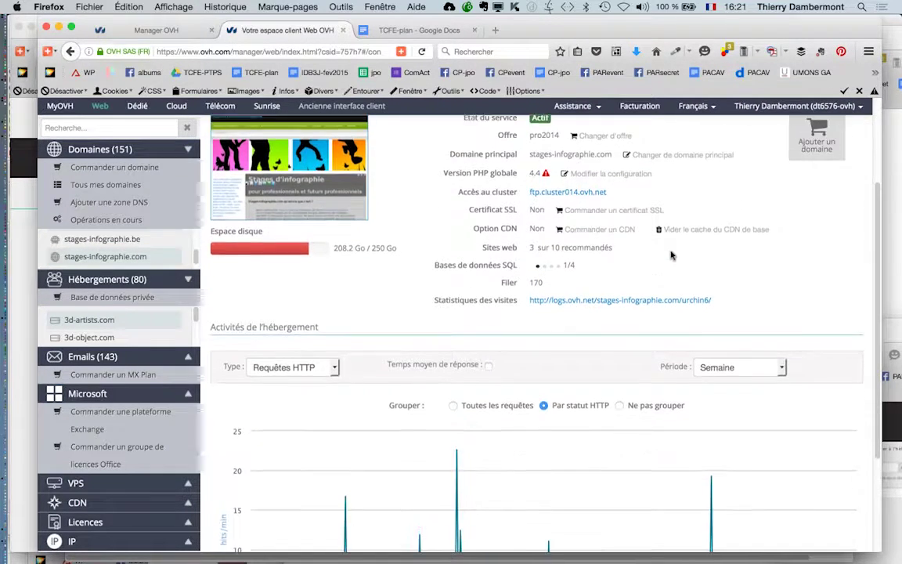
scroll(672, 255, "up", 3)
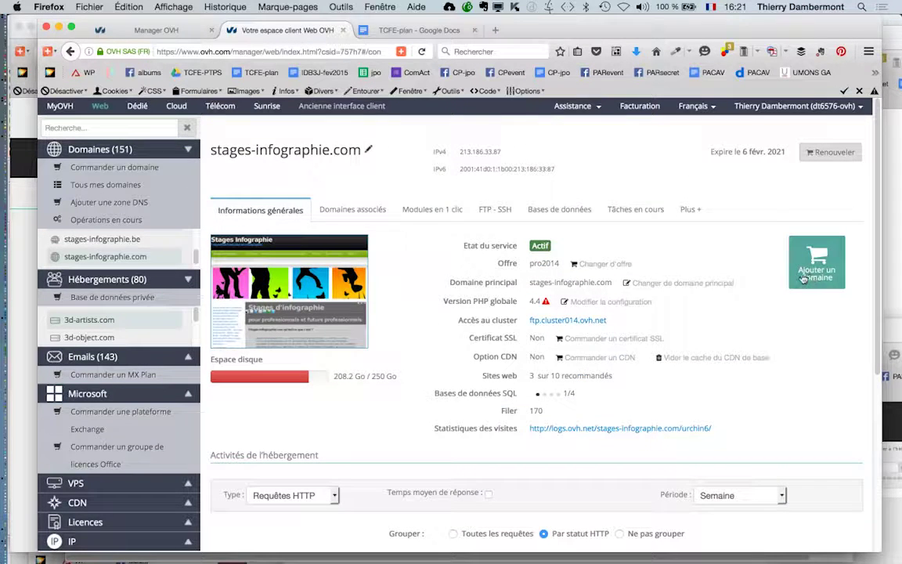
Step: Review the FTP - SSH user list, paging to the last page and back to page 2
left_click(498, 213)
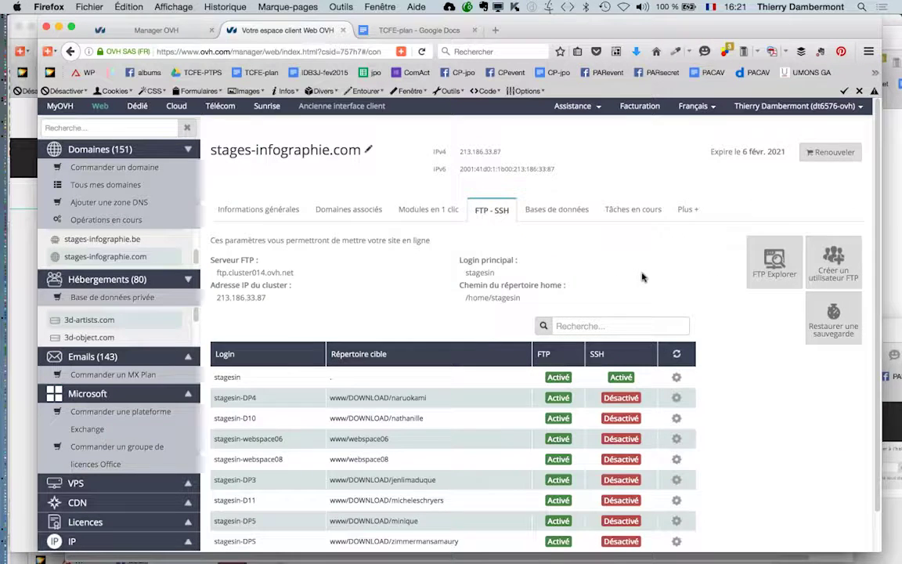
scroll(644, 276, "down", 1)
scroll(660, 277, "down", 1)
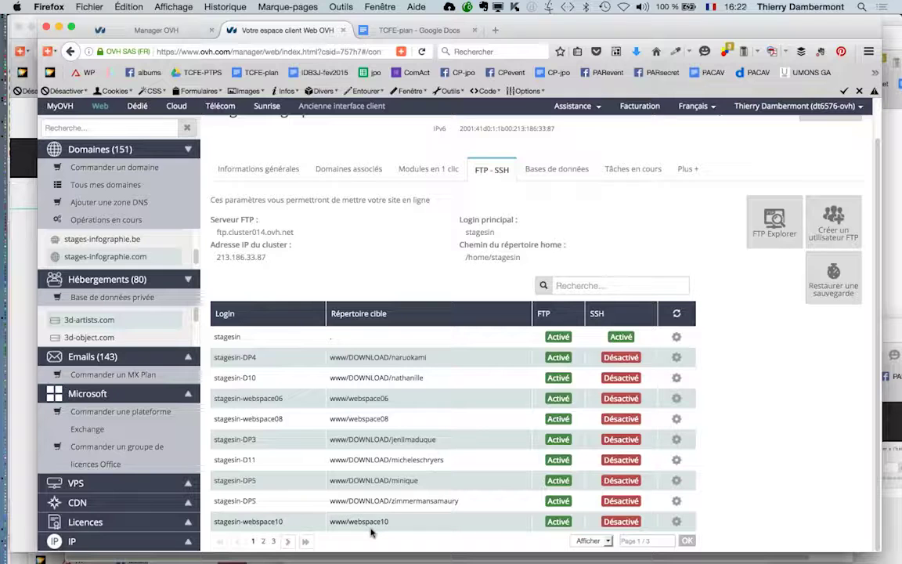
left_click(274, 542)
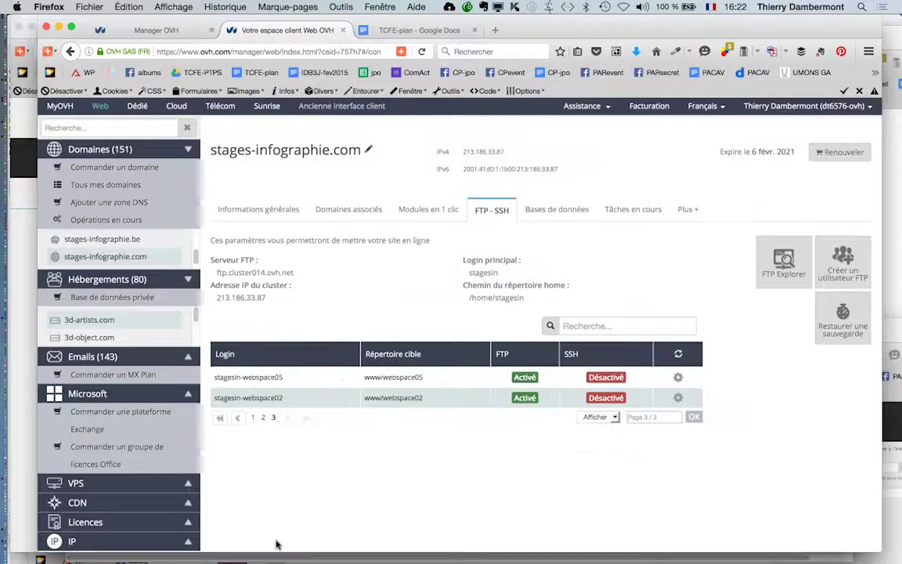
left_click(264, 418)
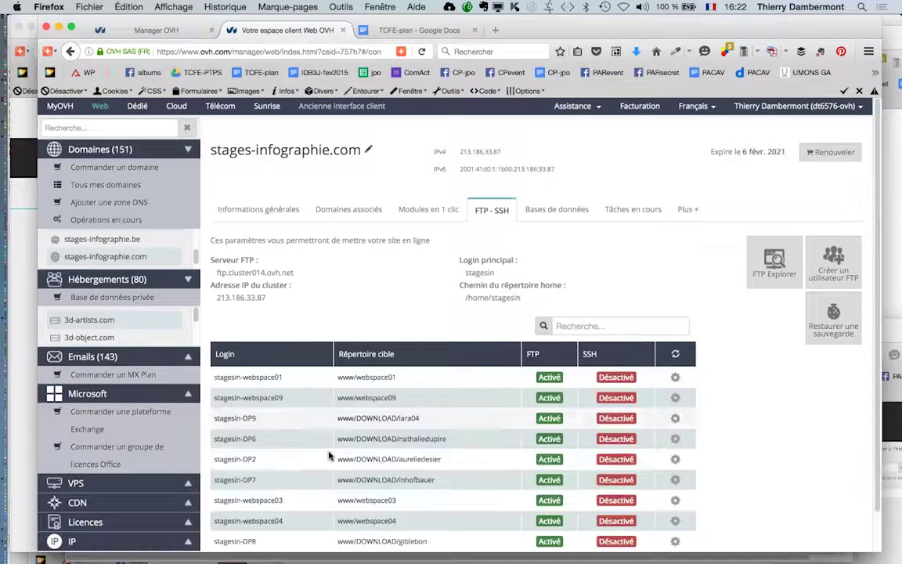
scroll(397, 477, "down", 1)
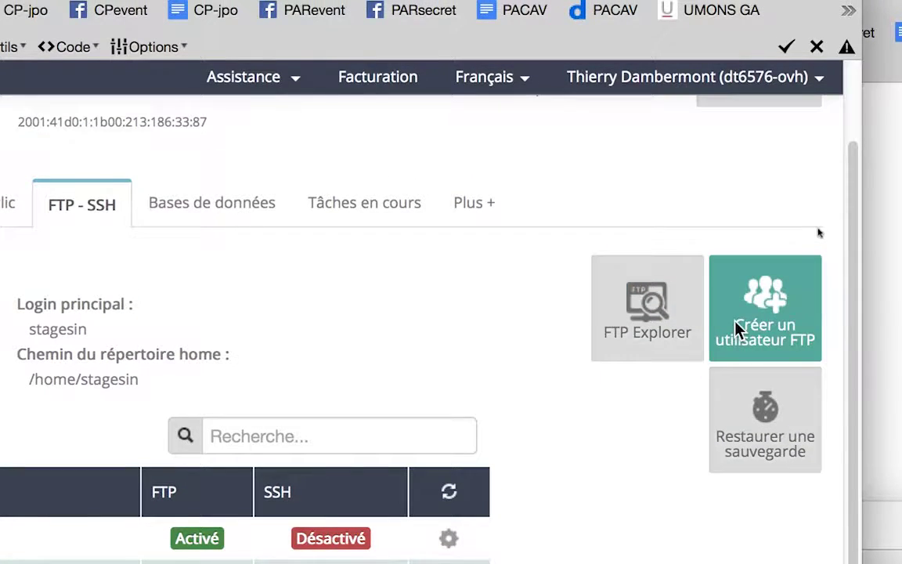
Step: Start a new FTP user with login webspace11 and root folder www/webspace11
left_click(735, 322)
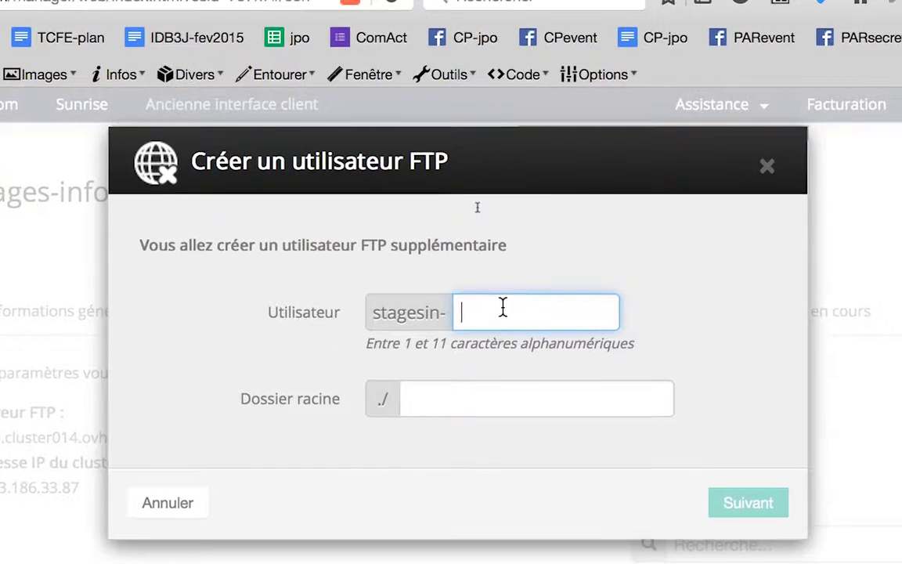
type("webspace11")
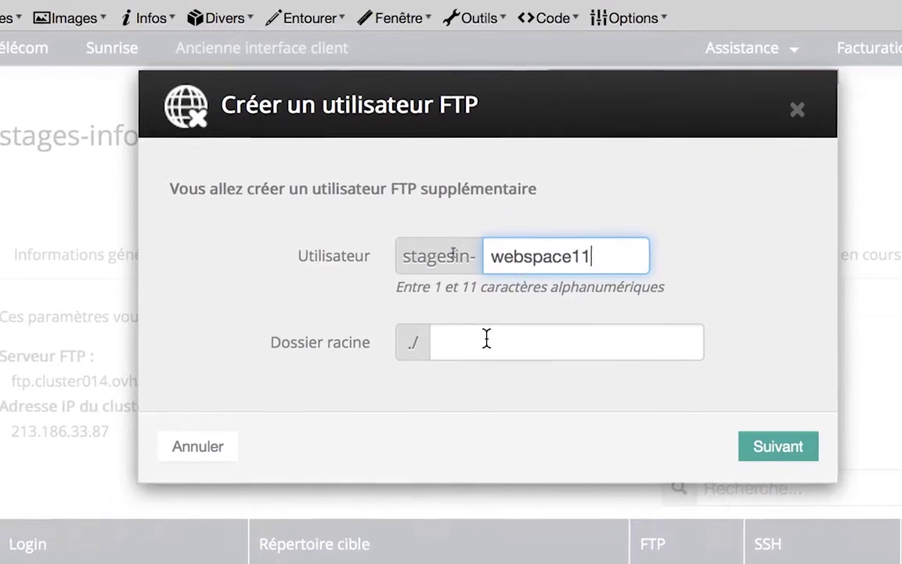
left_click(454, 395)
type("www/")
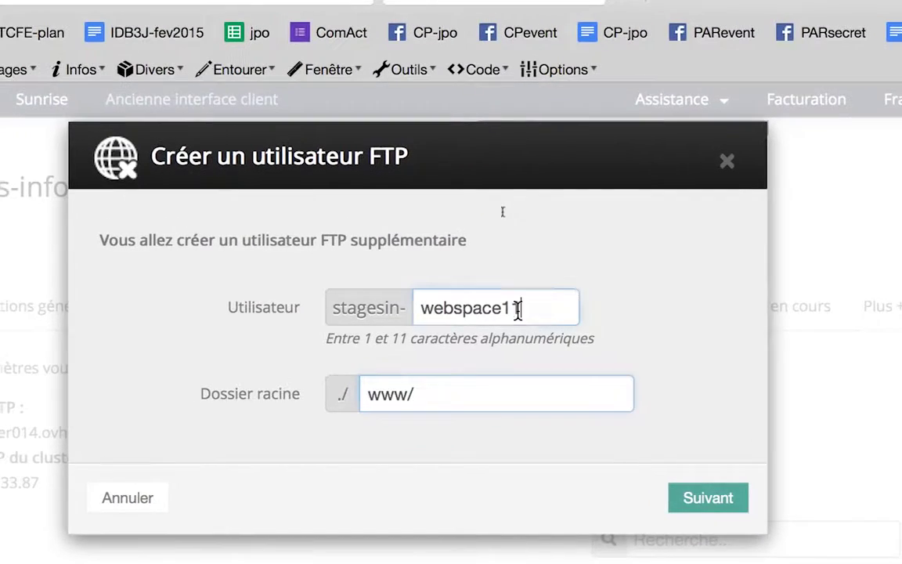
left_click_drag(559, 308, 421, 314)
key("ctrl+c")
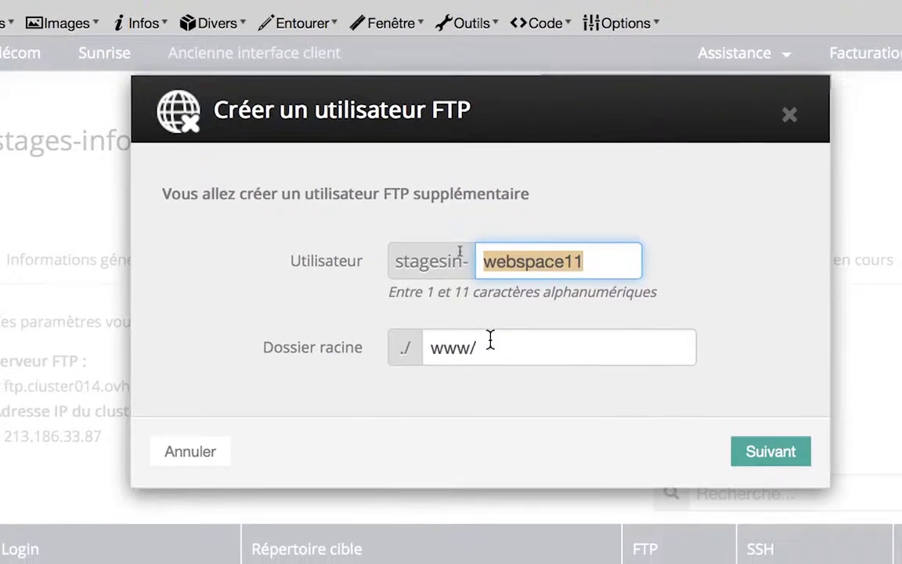
left_click(491, 376)
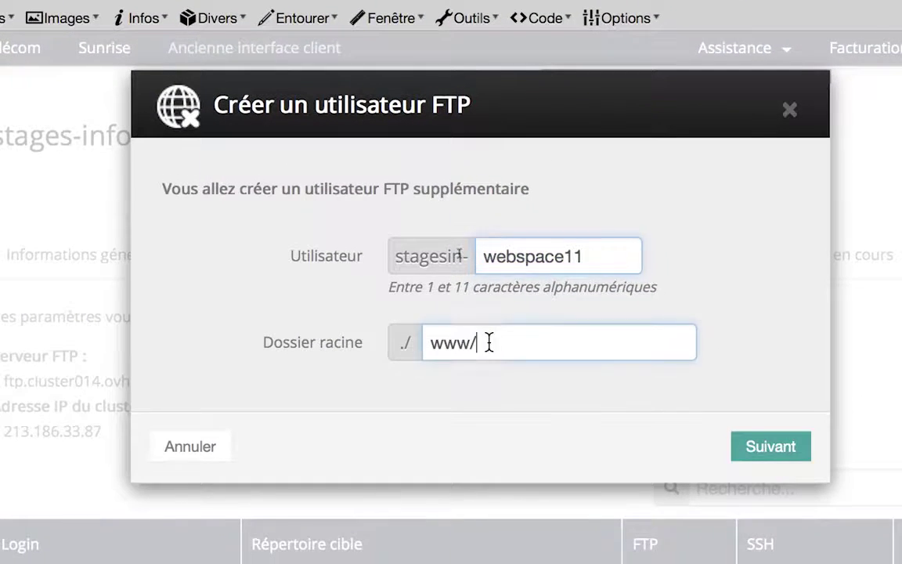
key("ctrl+v")
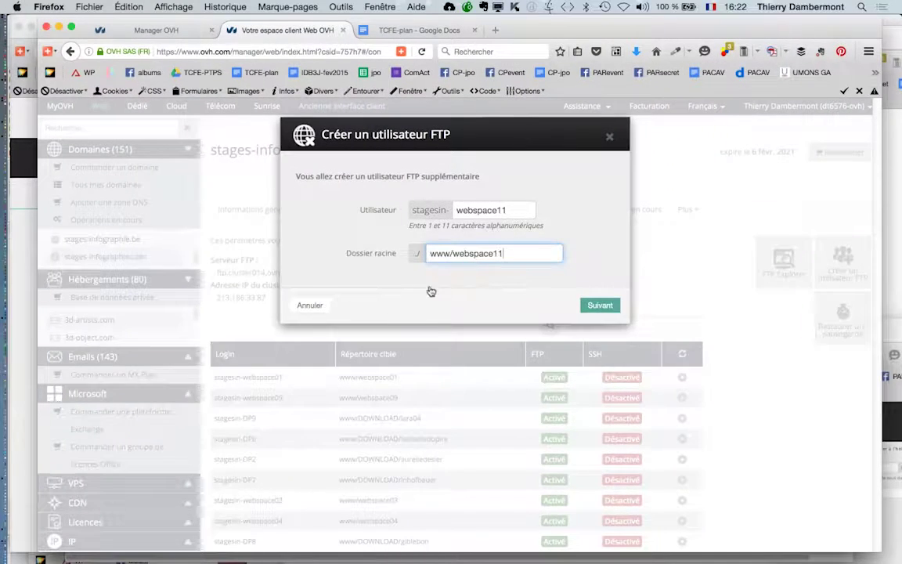
Step: Confirm in Transmit that the webspace11 folder exists
key("super+Tab")
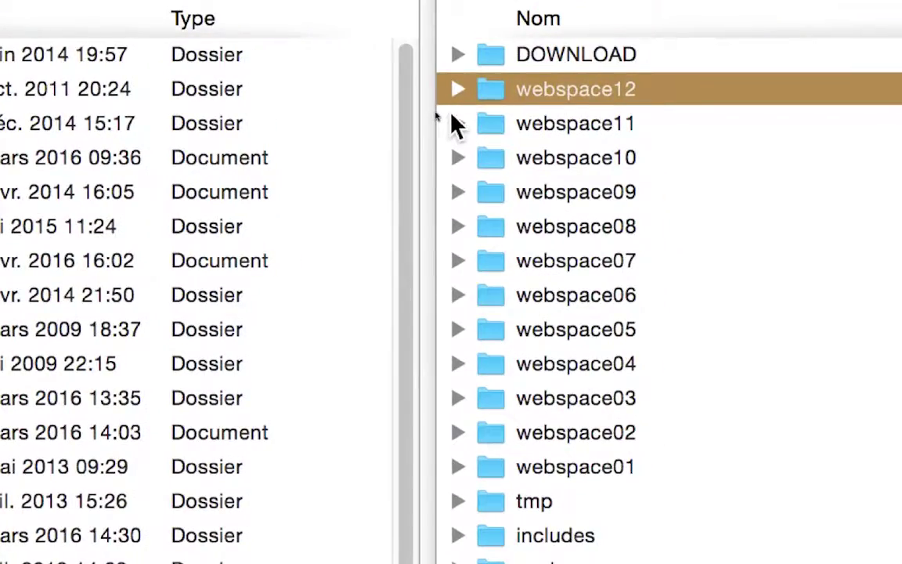
left_click(461, 124)
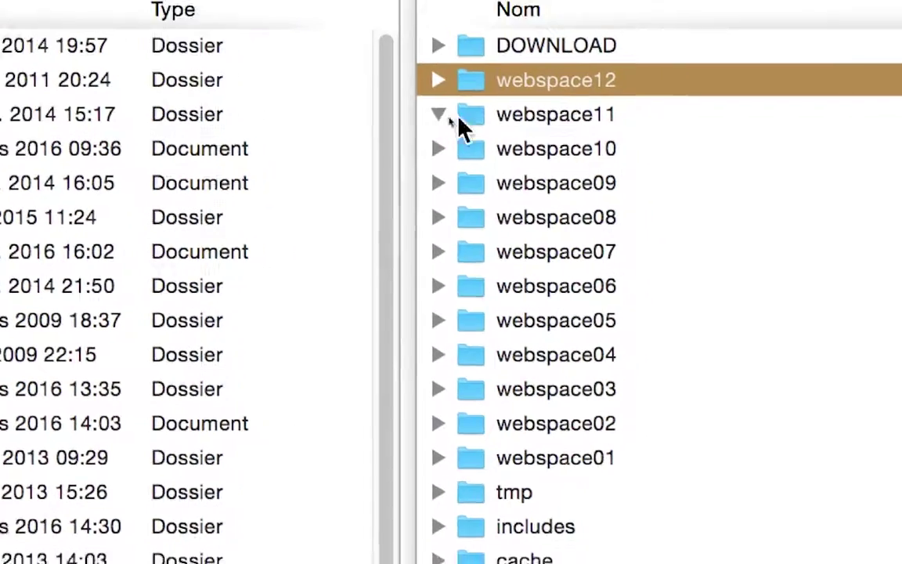
left_click(474, 125)
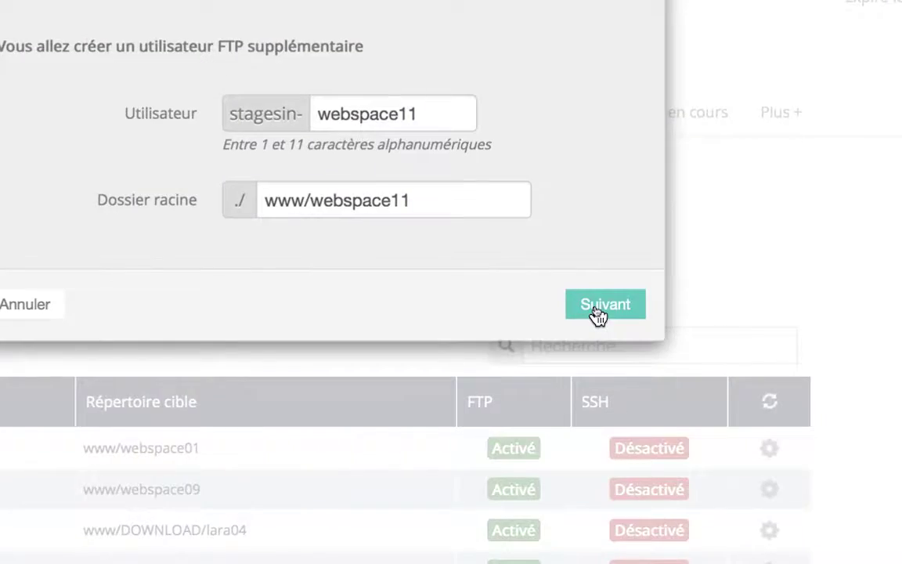
Step: Enter and confirm a password, then validate creating stagesin-webspace11 rooted at ./www/webspace11
left_click(598, 308)
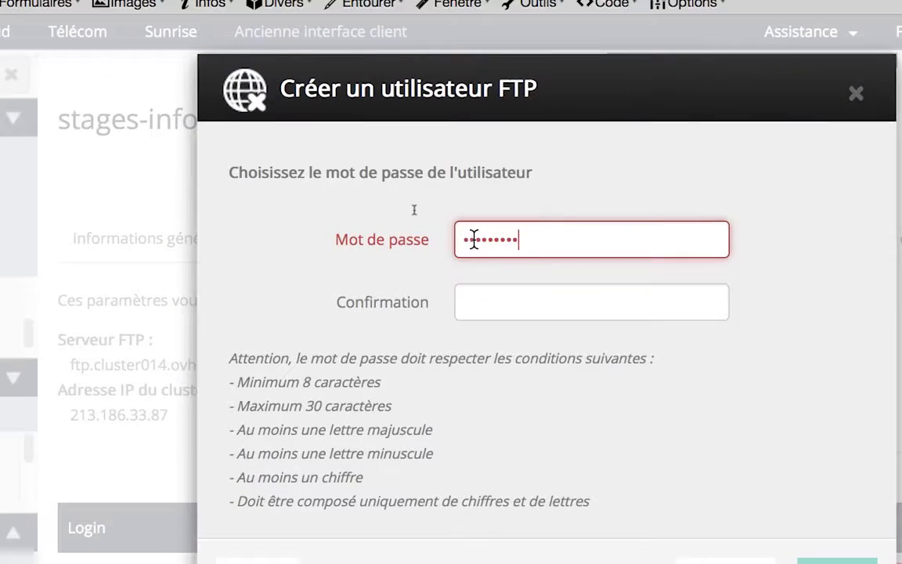
left_click_drag(505, 238, 459, 239)
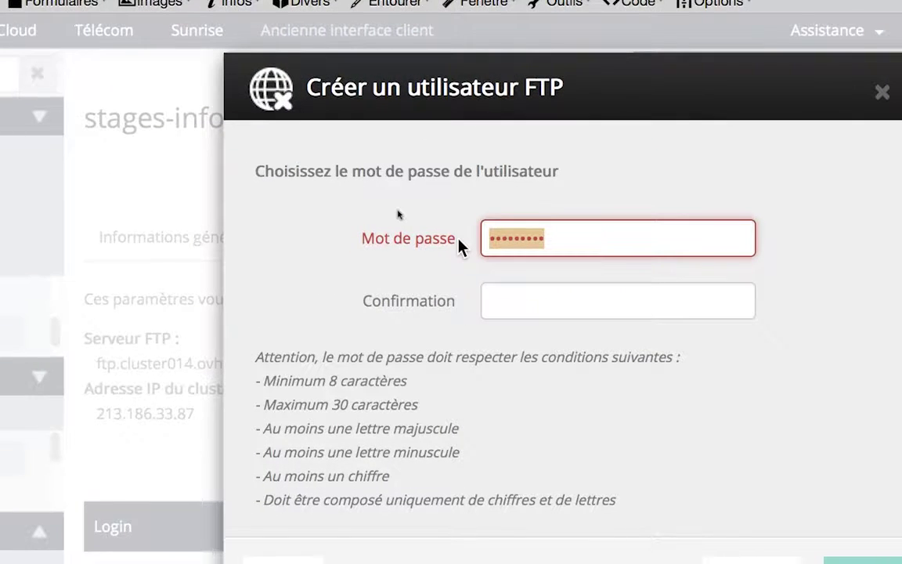
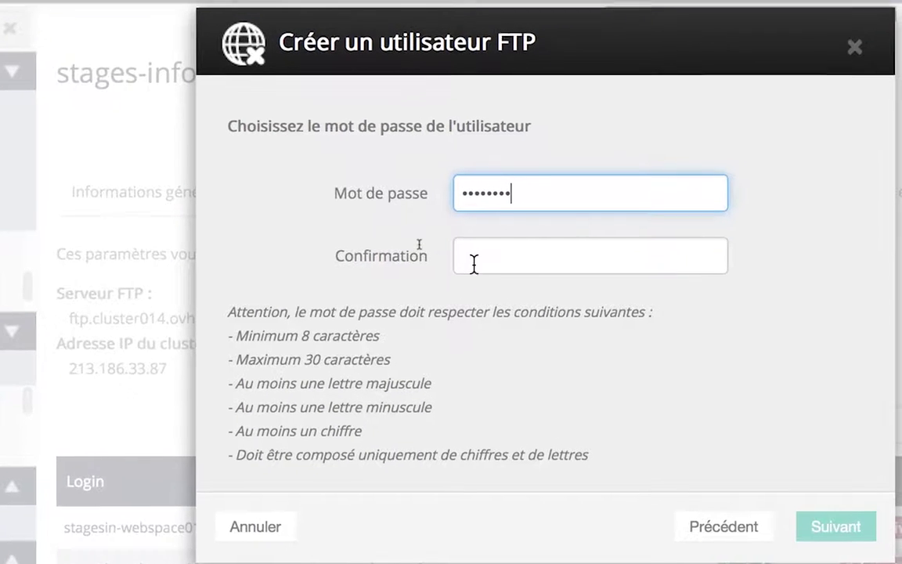
left_click(474, 264)
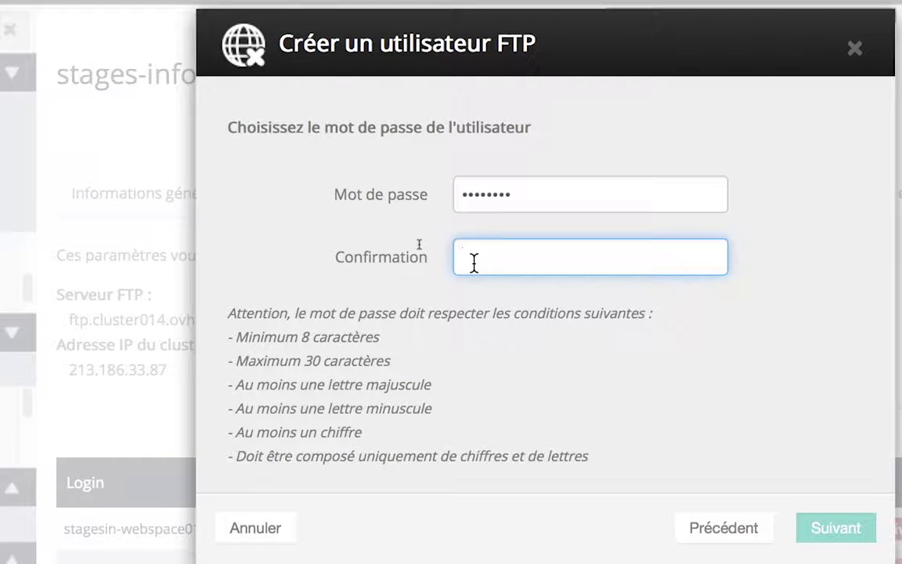
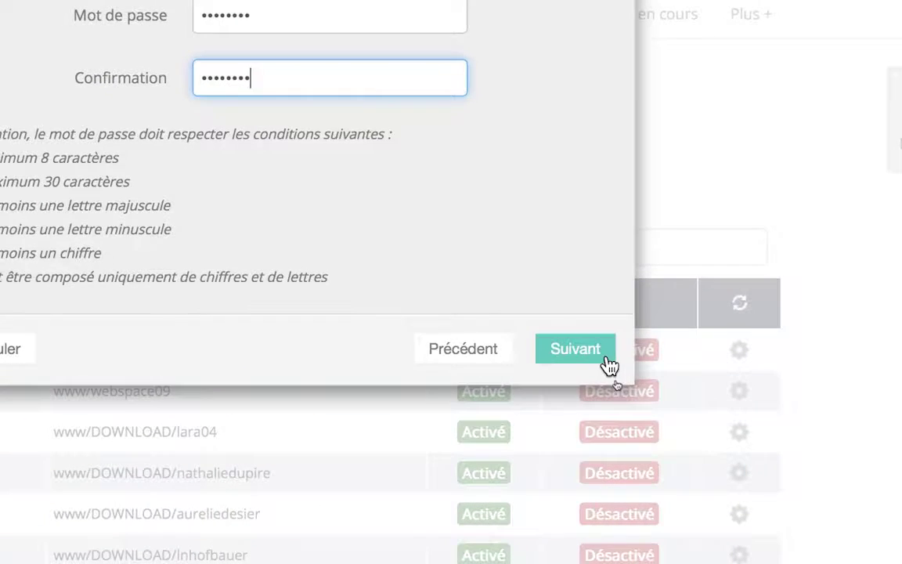
left_click(607, 357)
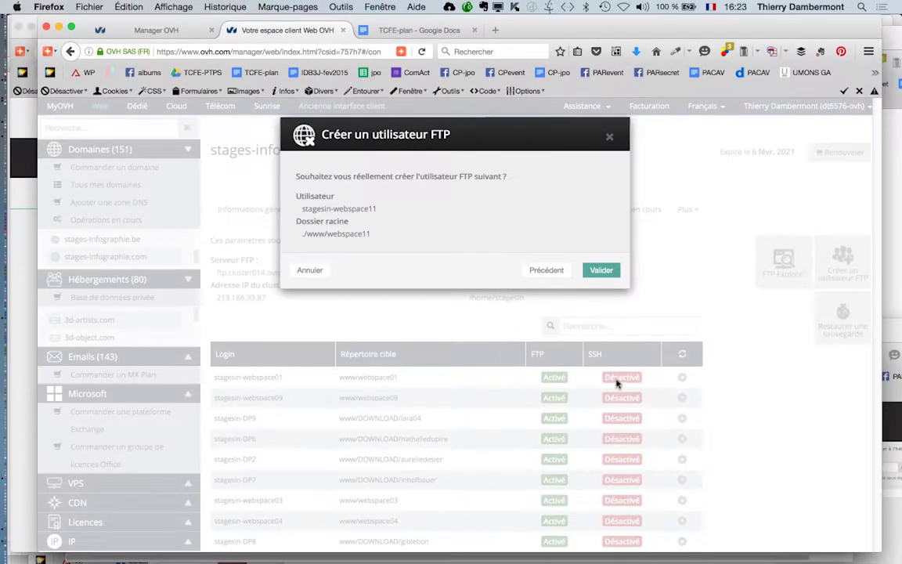
left_click(599, 271)
scroll(598, 277, "down", 2)
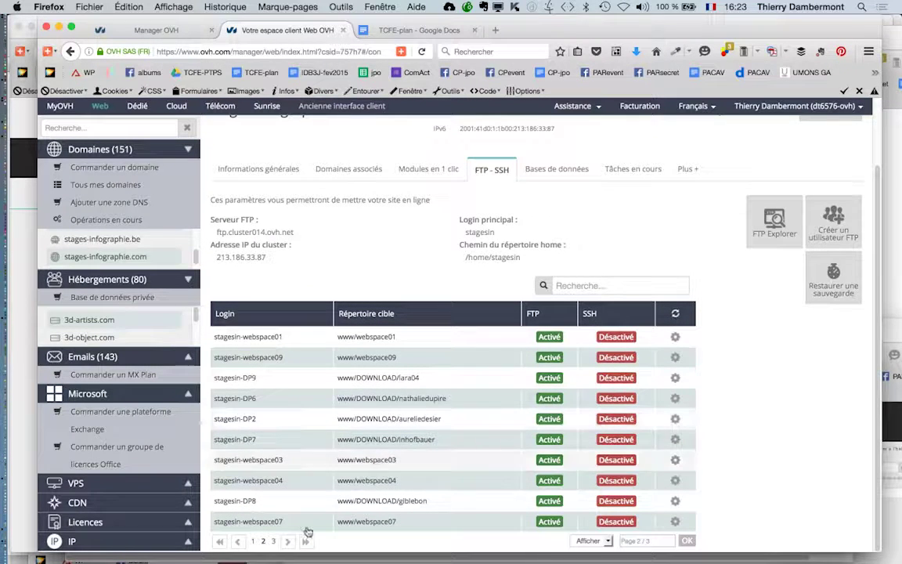
left_click(274, 540)
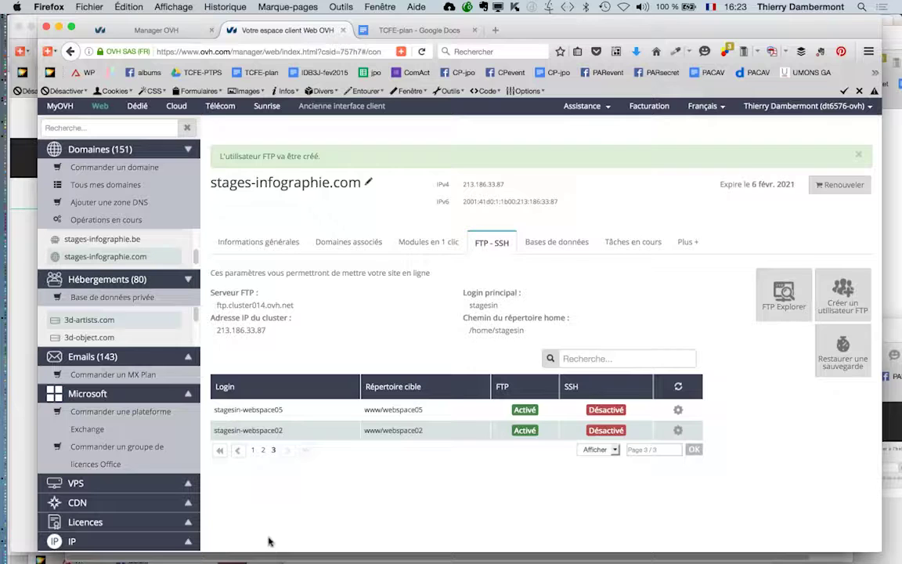
left_click(263, 451)
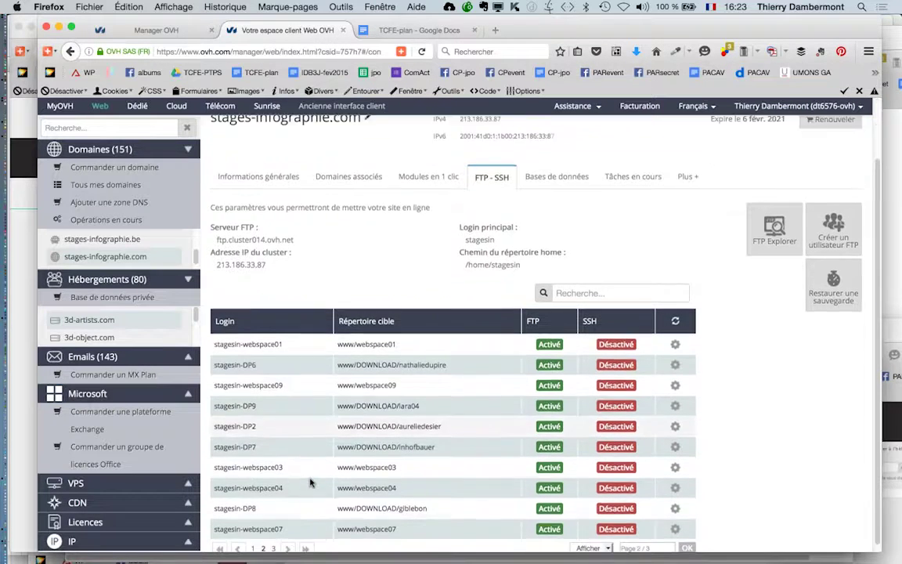
scroll(307, 481, "down", 2)
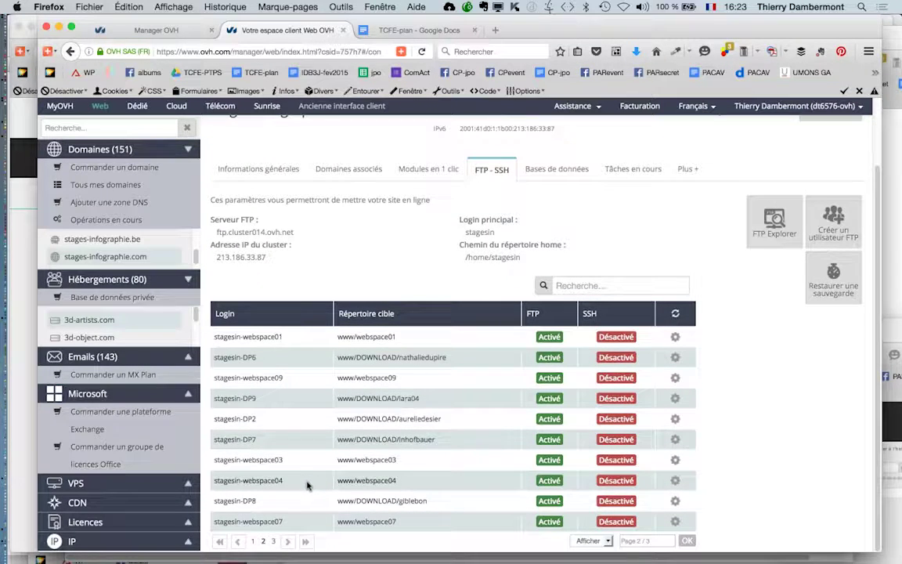
left_click(253, 540)
scroll(405, 473, "down", 2)
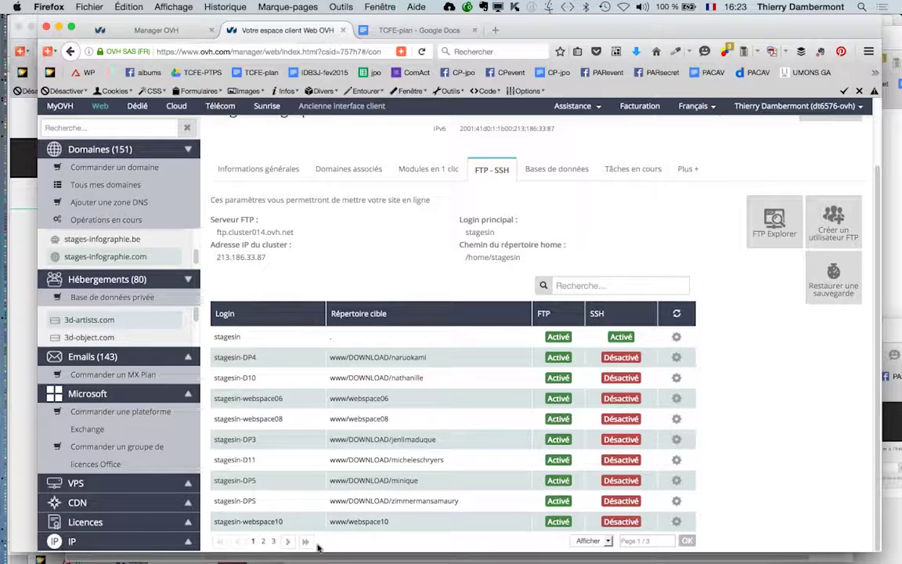
left_click(263, 541)
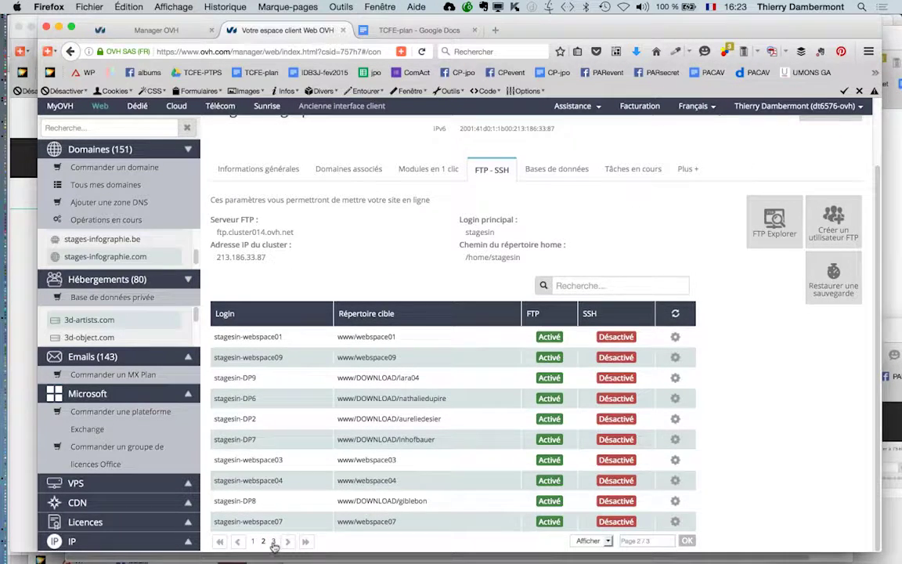
left_click(273, 542)
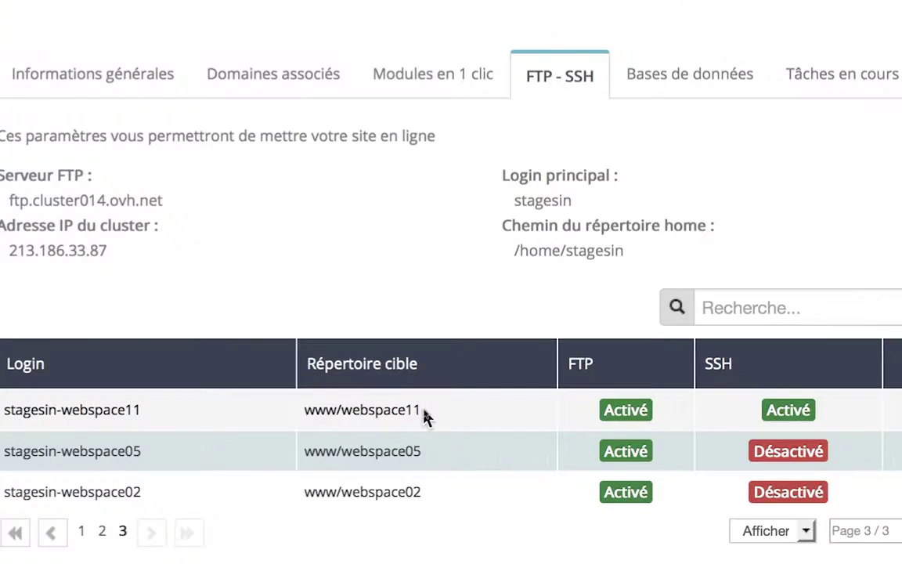
Step: Edit the webspace11 user, tick Désactiver le SSH and validate the change
left_click(599, 418)
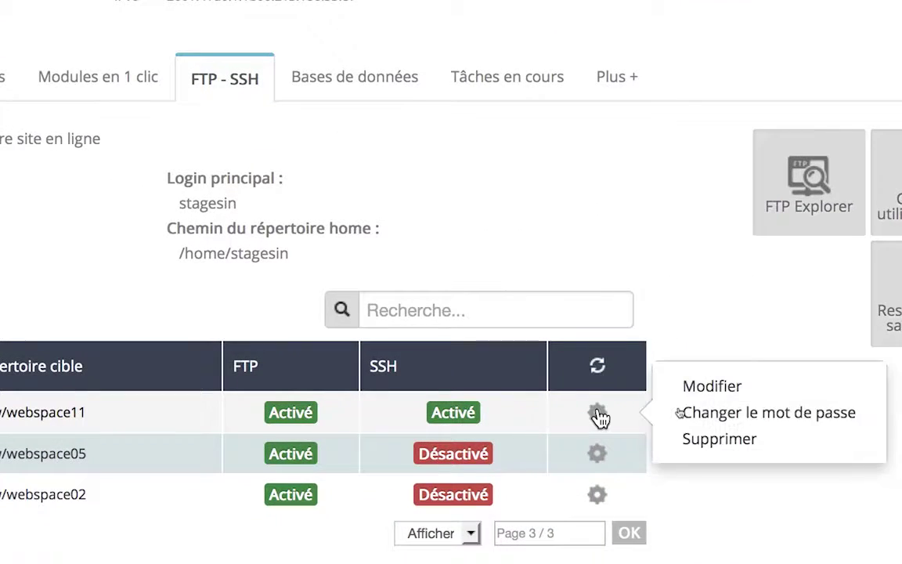
left_click(639, 407)
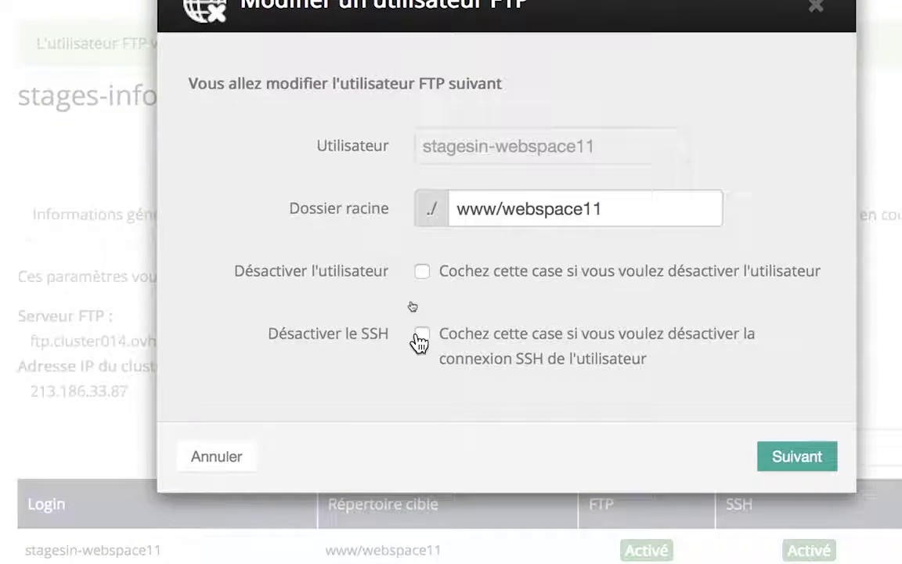
left_click(422, 336)
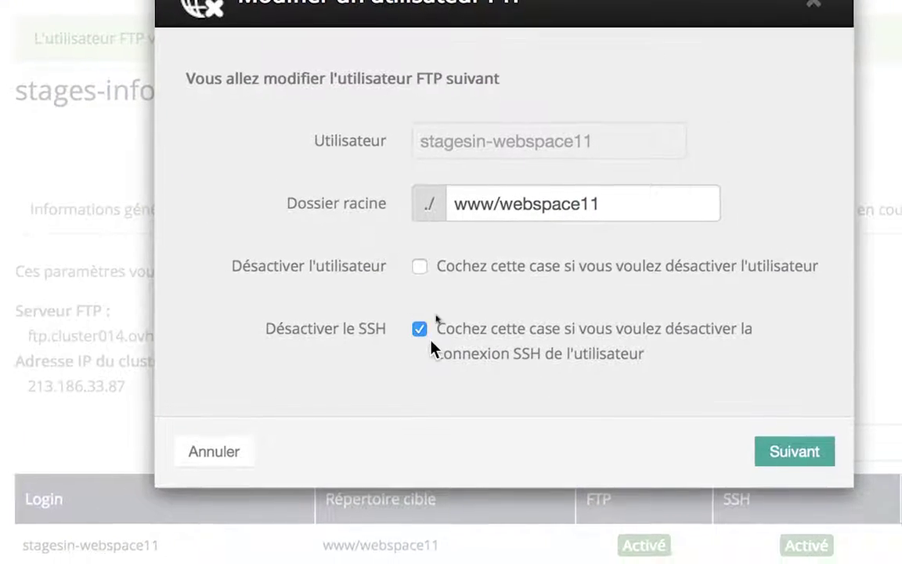
left_click(536, 380)
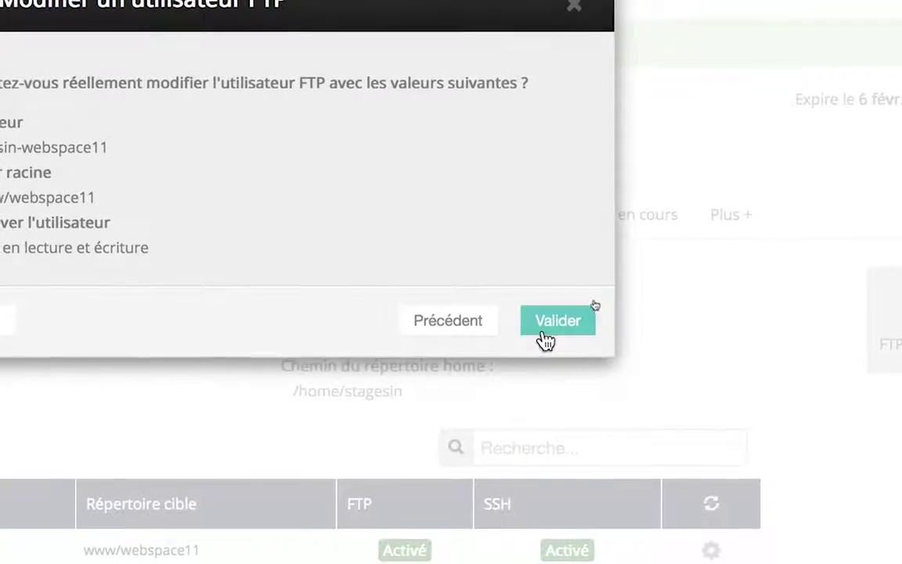
left_click(546, 338)
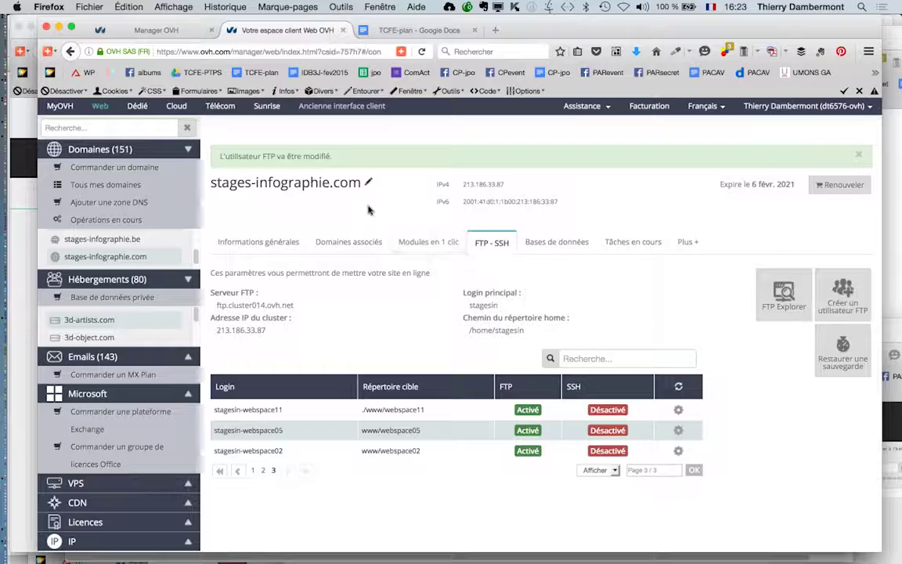
key("super+Tab")
left_click(223, 296)
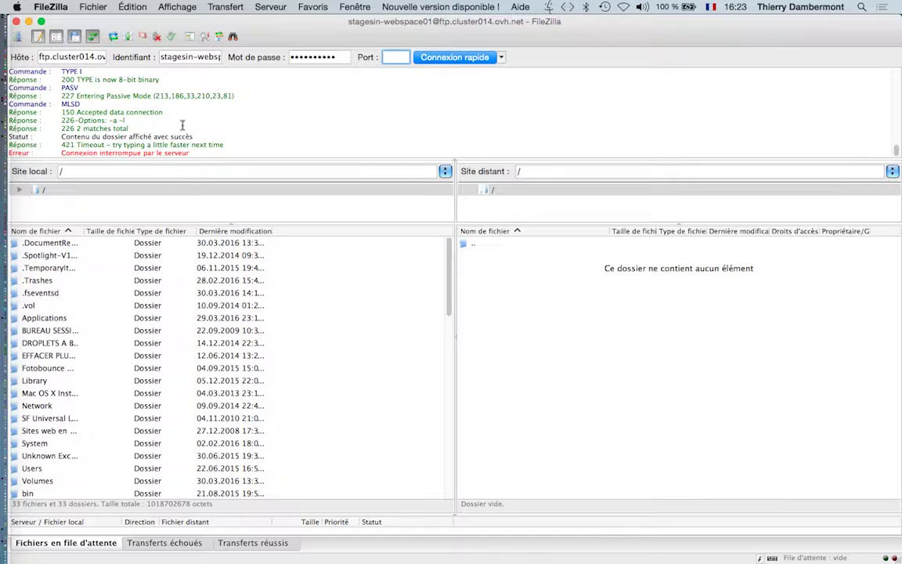
double_click(63, 57)
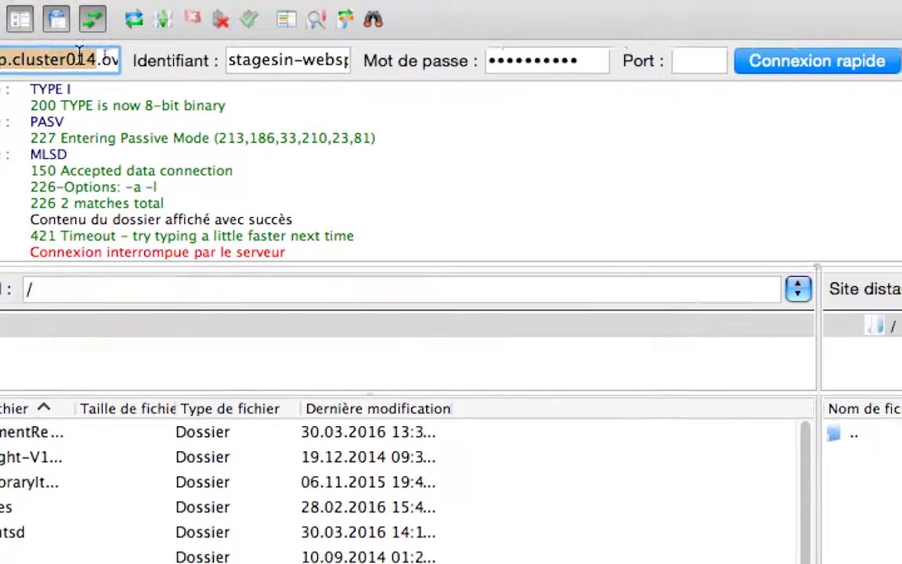
left_click(145, 57)
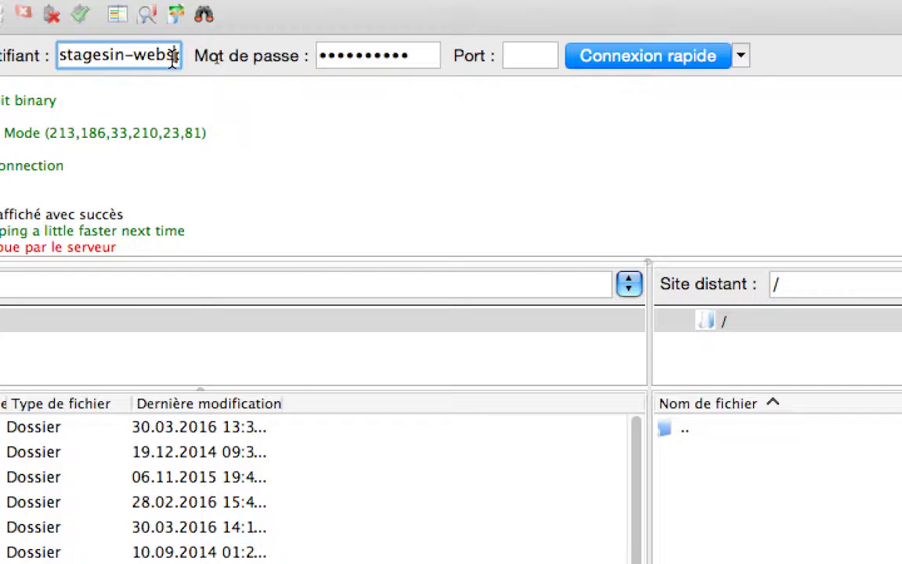
key("Right")
key("Right")
key("Right")
key("Right")
key("Right")
key("Right")
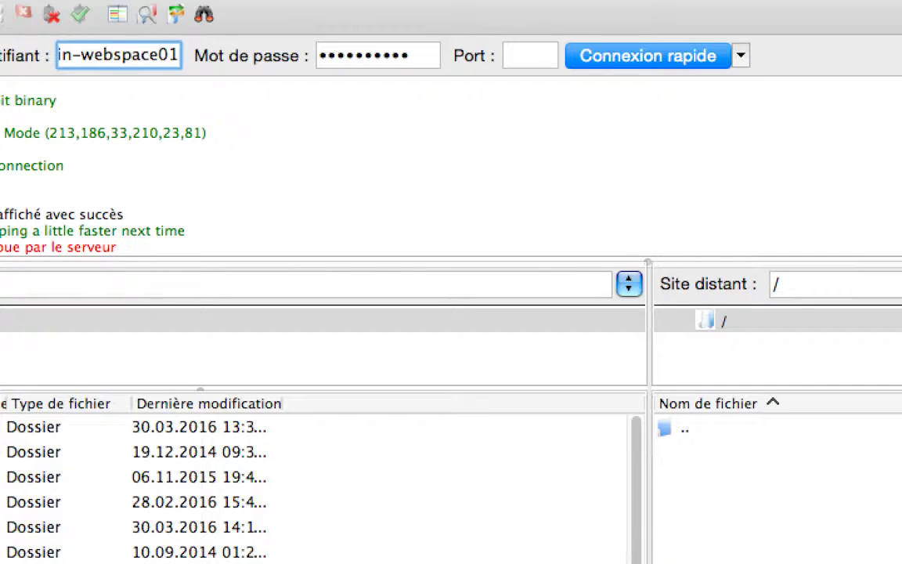
key("BackSpace")
key("BackSpace")
type("11")
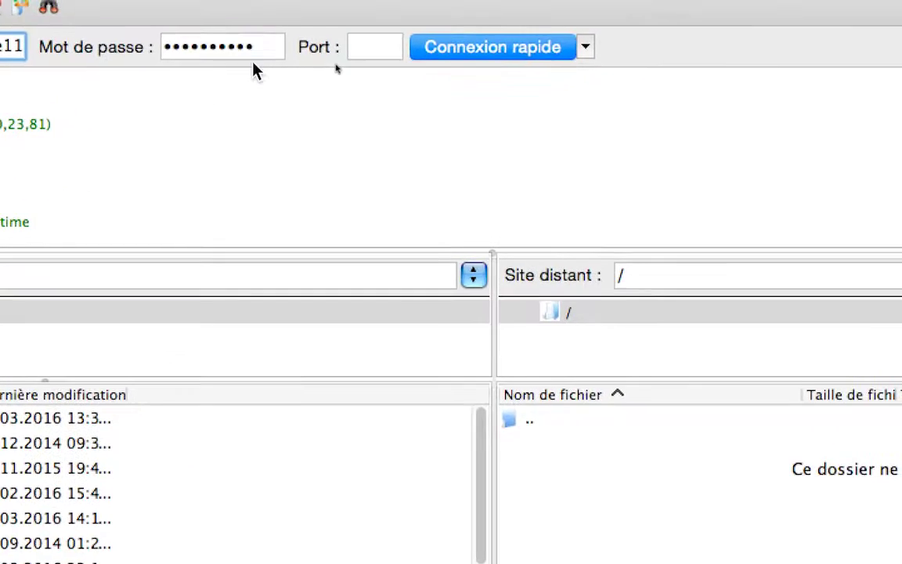
Step: Enter the new user's password, set Port to 21 and start Connexion rapide
left_click(335, 25)
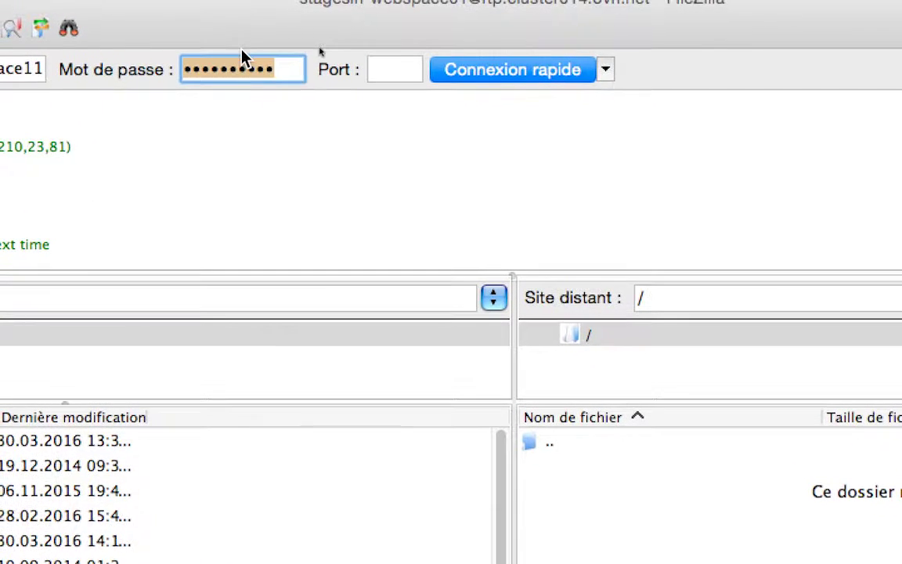
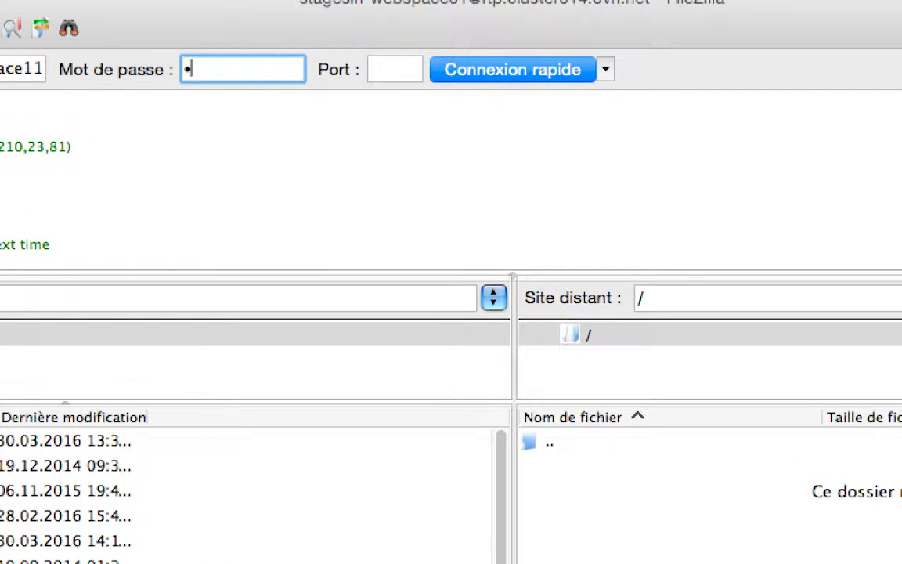
left_click(384, 69)
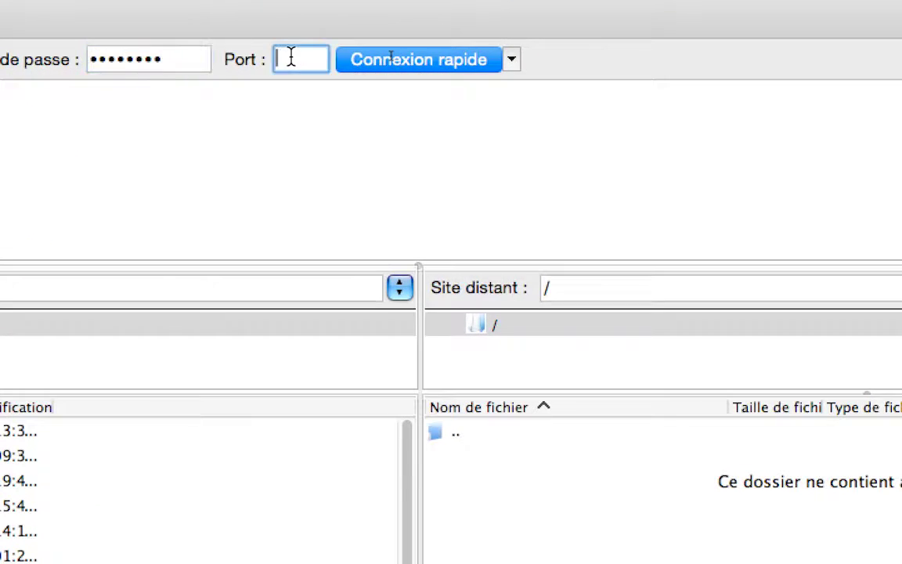
type("2")
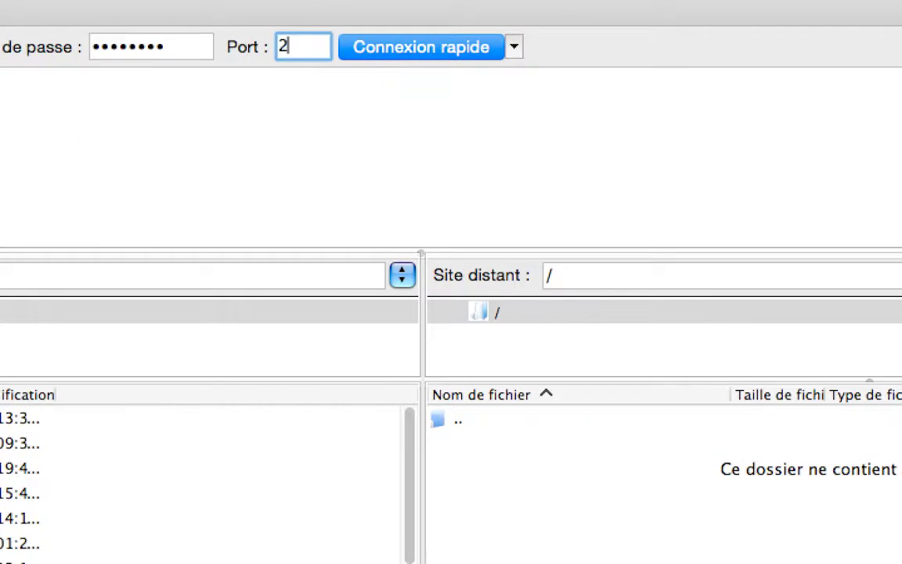
type("1")
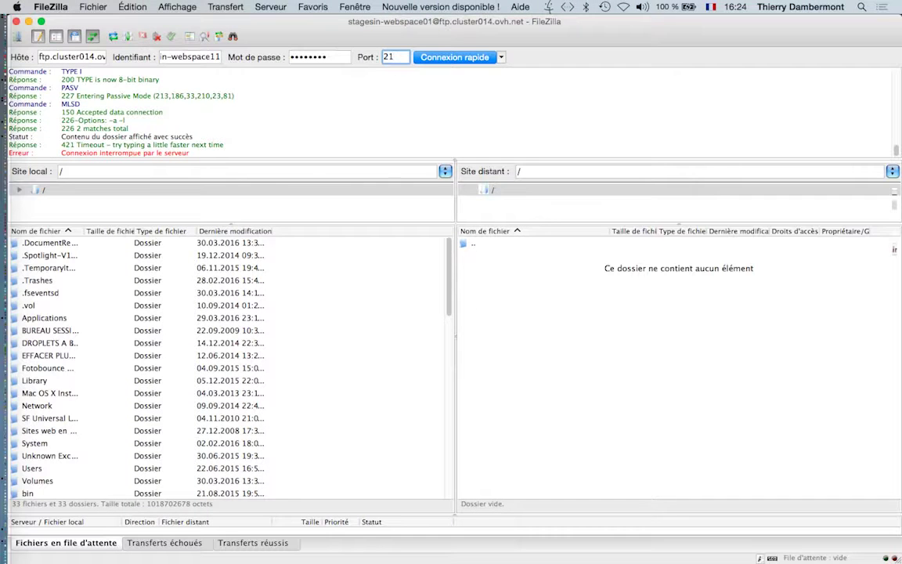
key("Return")
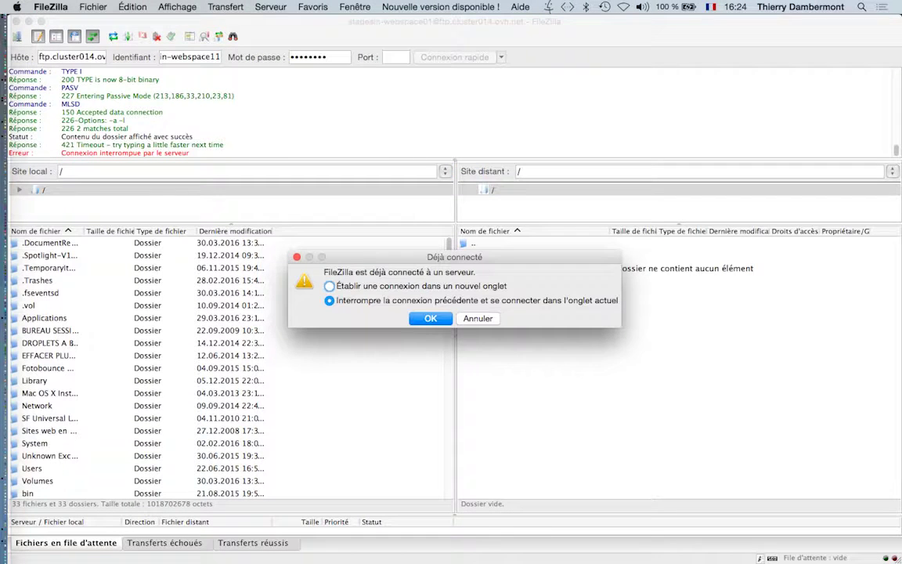
Step: Replace the previous connection with the stagesin-webspace11 login and shrink the FileZilla window
key("Return")
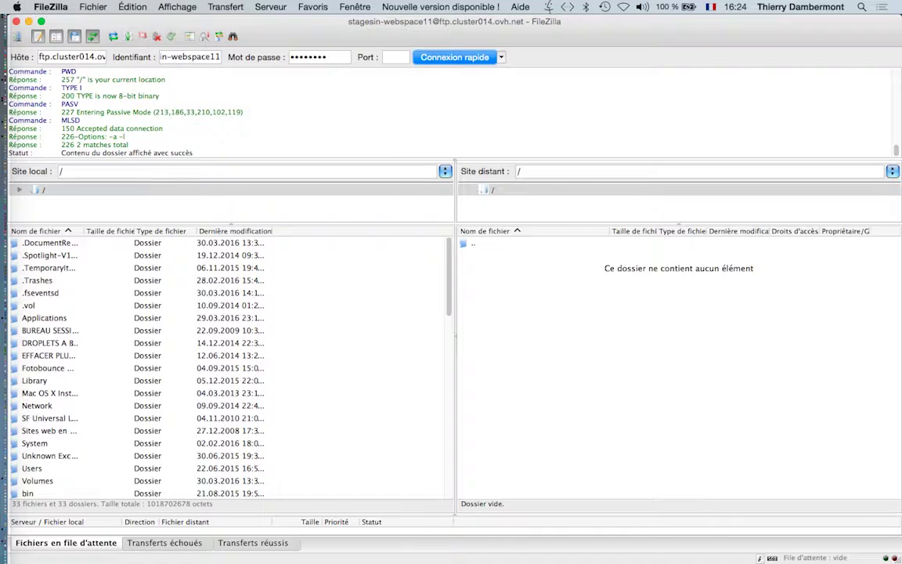
left_click_drag(901, 553, 641, 533)
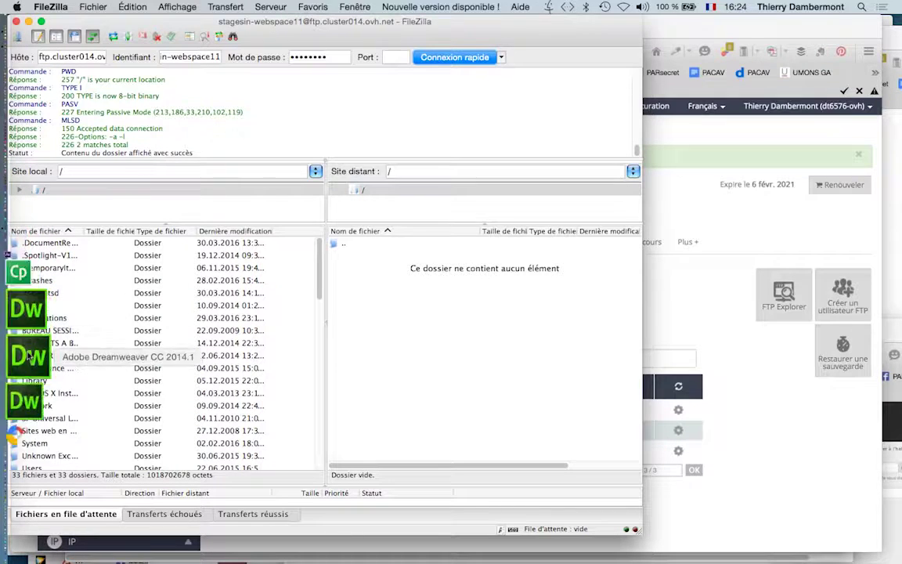
left_click(28, 356)
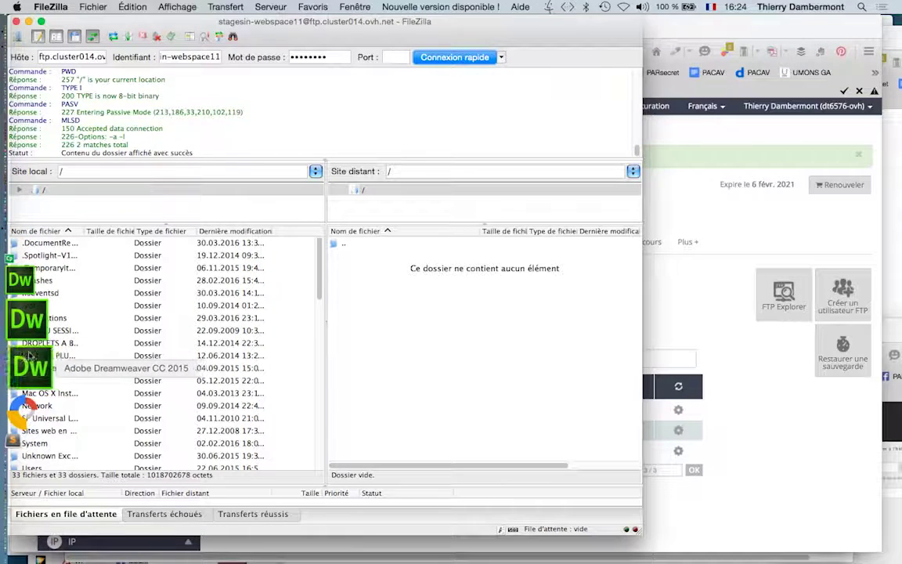